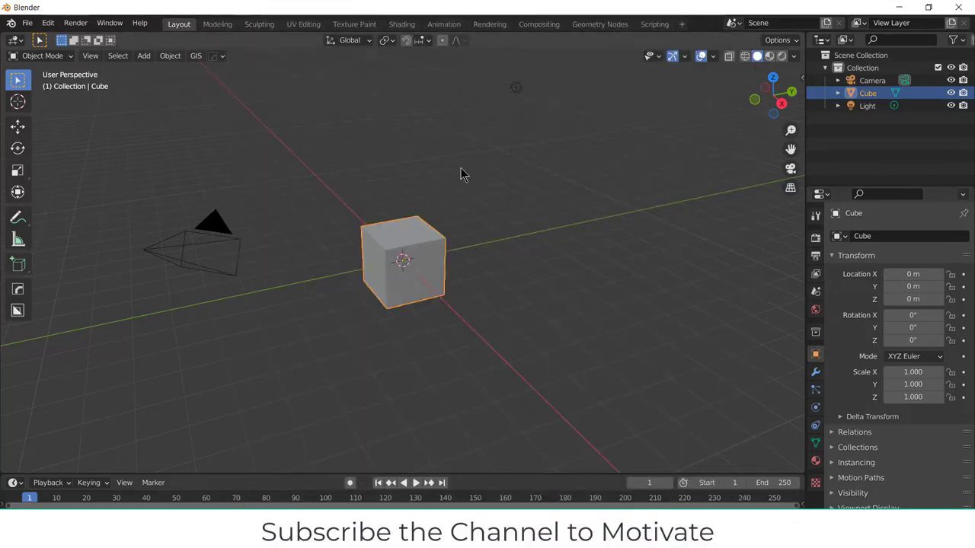
# Delete the default cube and open the Add > Mesh list showing GearGenMaster
pyautogui.press('x')
pyautogui.click(411, 130)
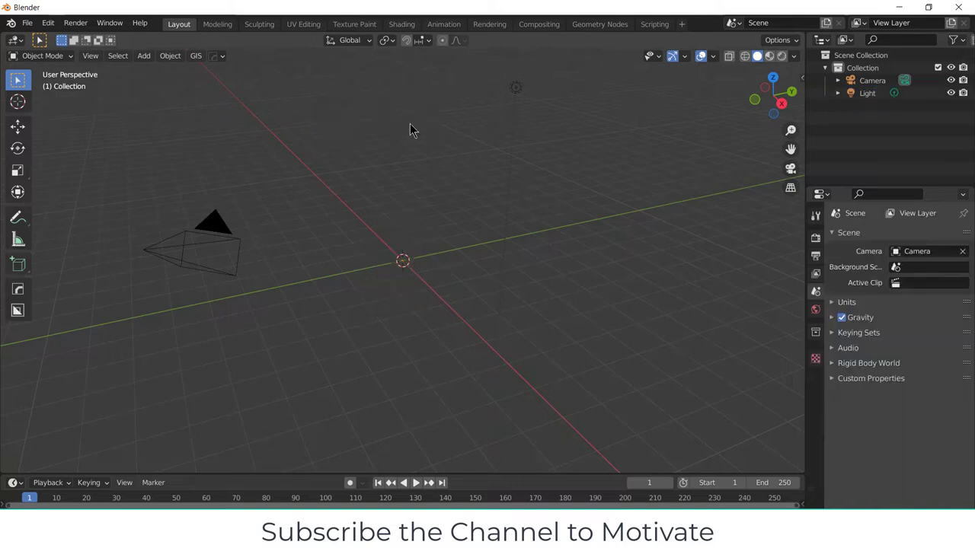
pyautogui.click(145, 55)
pyautogui.moveTo(161, 70)
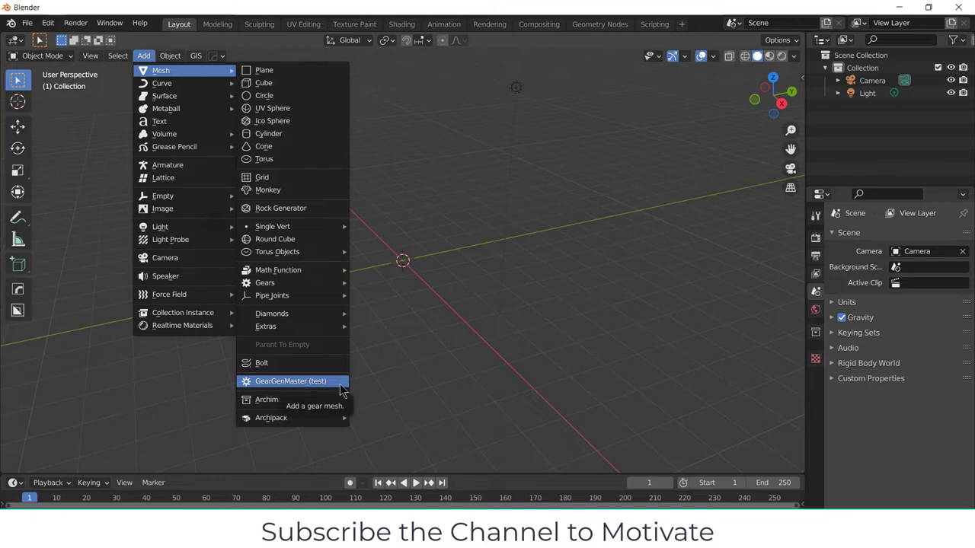
# Add a GearGenMaster gear and switch its External Gear Type from spur to BEVEL
pyautogui.click(301, 385)
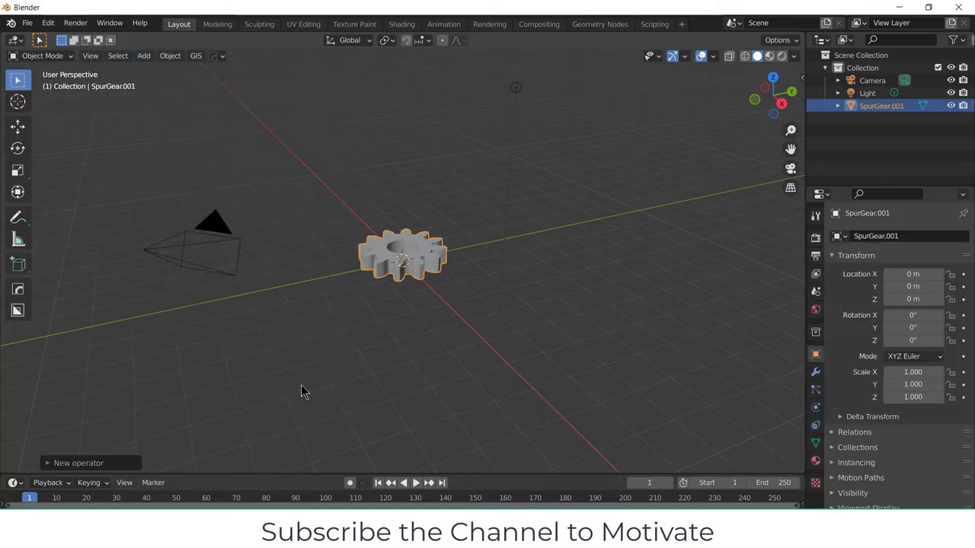
pyautogui.click(92, 461)
pyautogui.click(181, 268)
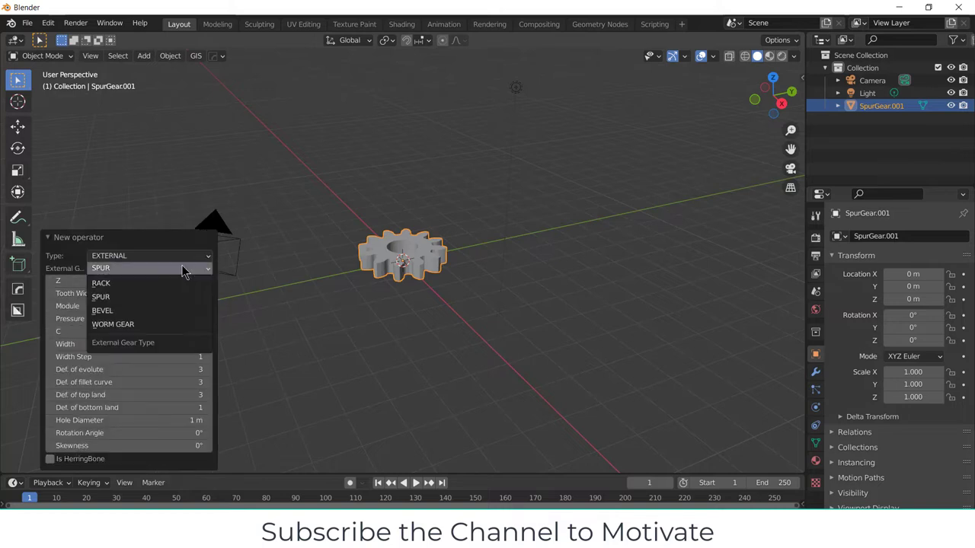
pyautogui.click(180, 310)
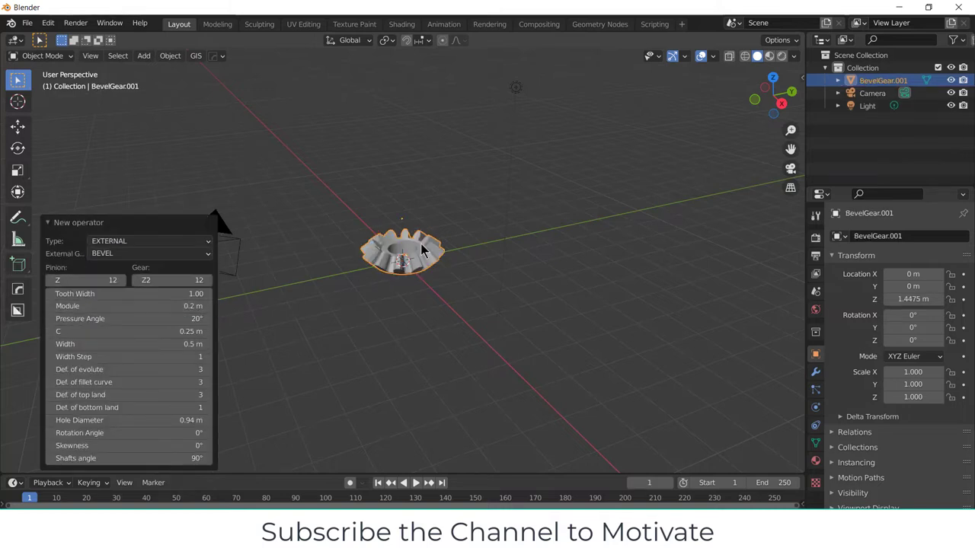
pyautogui.scroll(3, 418, 251)
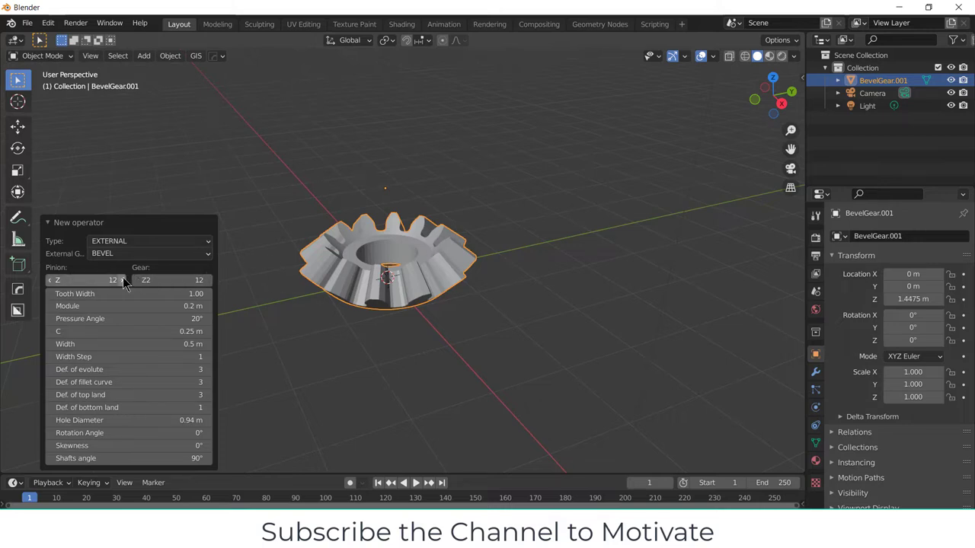
# Enter Pinion Z 30 and Gear Z2 25, then set Width to 1.9 m
pyautogui.doubleClick(100, 280)
pyautogui.write('30')
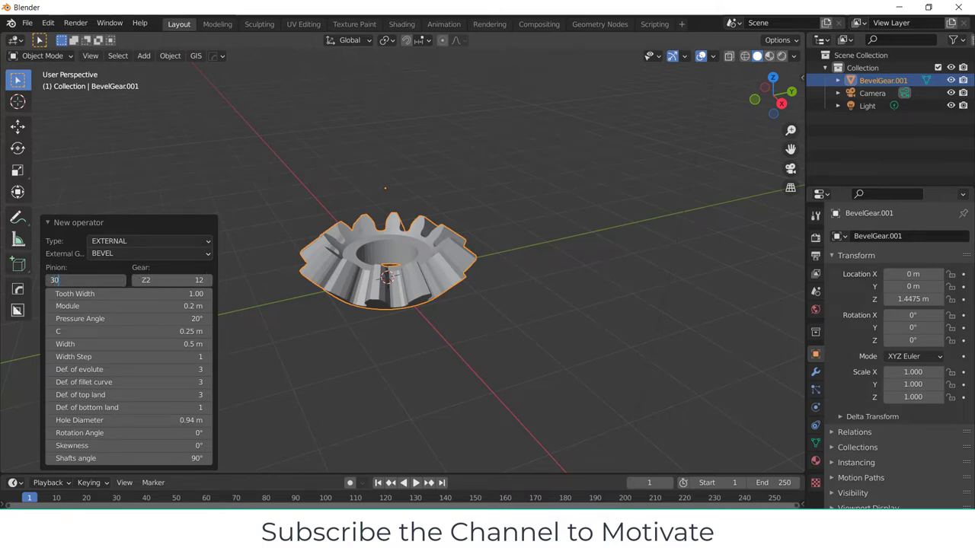
pyautogui.press('Tab')
pyautogui.write('25')
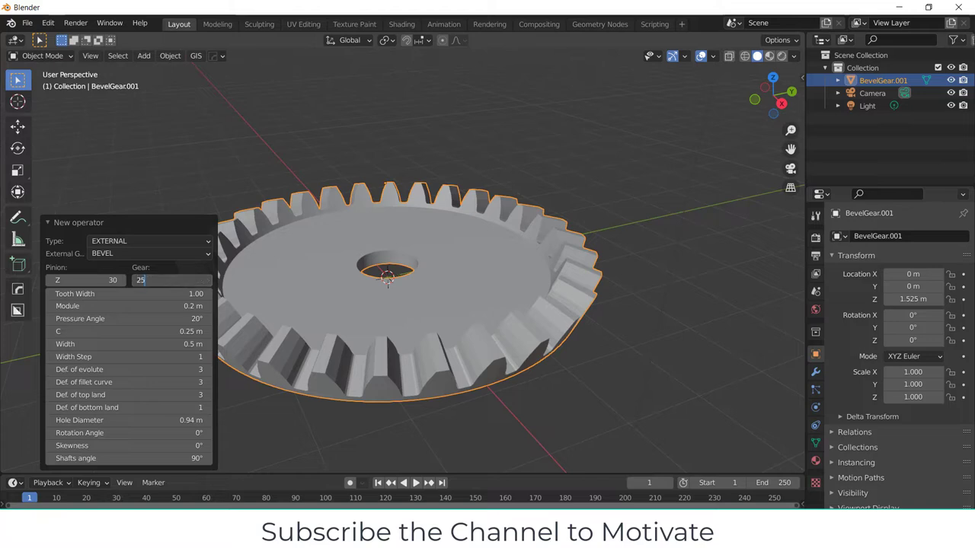
pyautogui.press('Return')
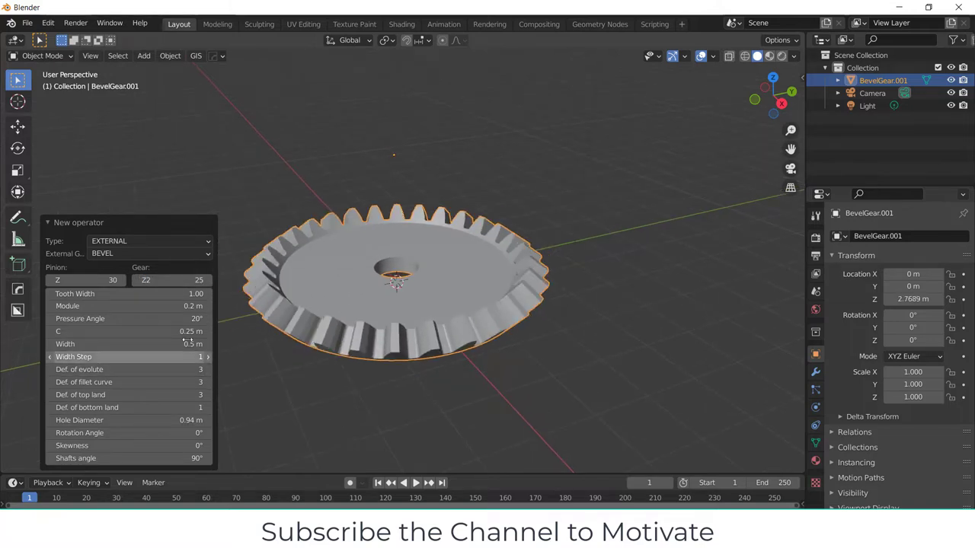
pyautogui.doubleClick(187, 343)
pyautogui.write('1.6')
pyautogui.press('Return')
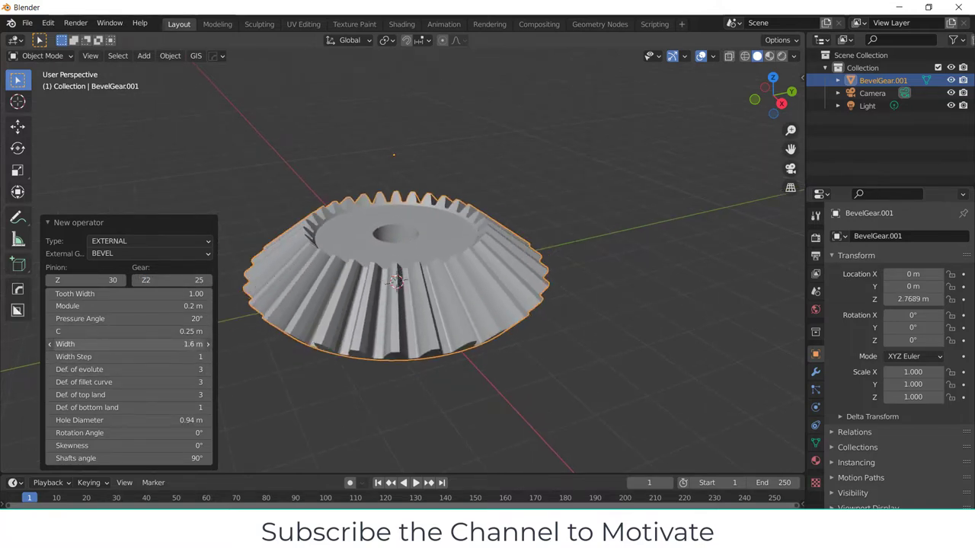
pyautogui.moveTo(153, 344); pyautogui.dragTo(198, 343)
pyautogui.moveTo(412, 305)
pyautogui.mouseDown(button='middle')
pyautogui.moveTo(435, 251)
pyautogui.moveTo(359, 275)
pyautogui.mouseUp(button='middle')
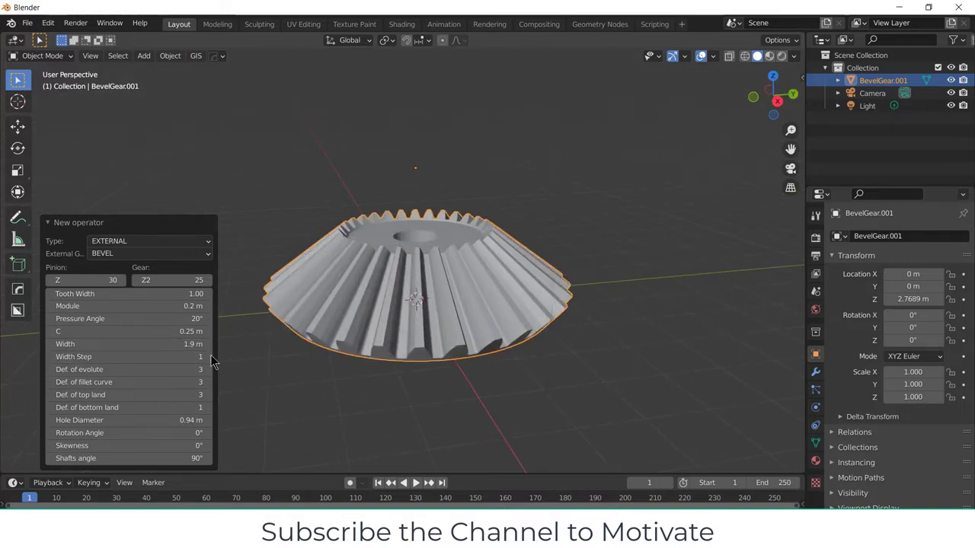
# Switch the viewport to wireframe and raise the gear's Width Step to 8
pyautogui.click(745, 57)
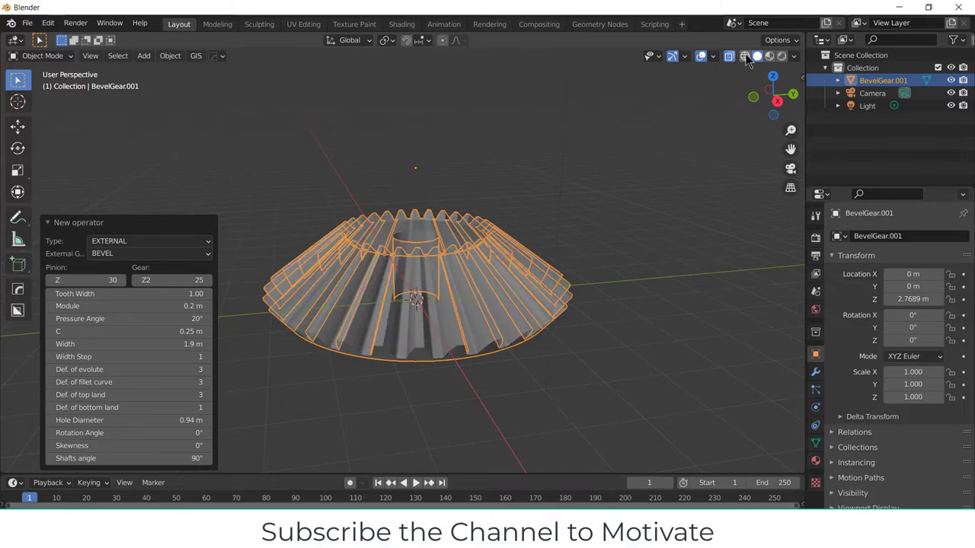
pyautogui.click(745, 57)
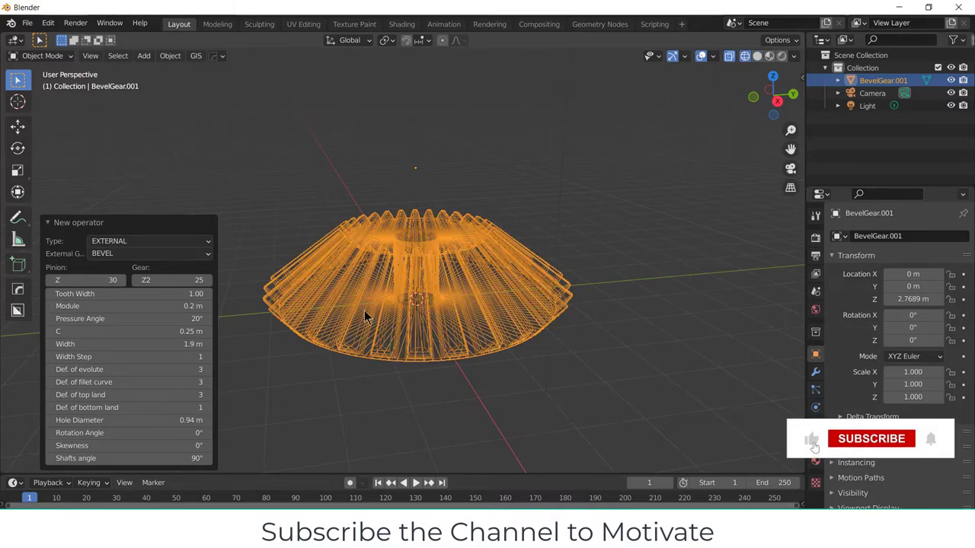
pyautogui.scroll(2, 364, 310)
pyautogui.moveTo(364, 310); pyautogui.dragTo(319, 294, button='middle')
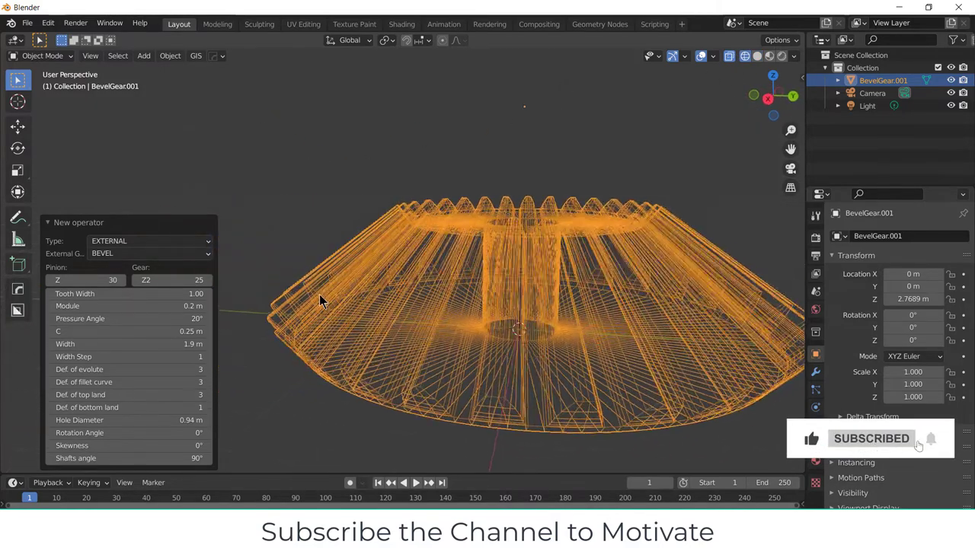
pyautogui.scroll(2, 319, 295)
pyautogui.scroll(-3, 358, 324)
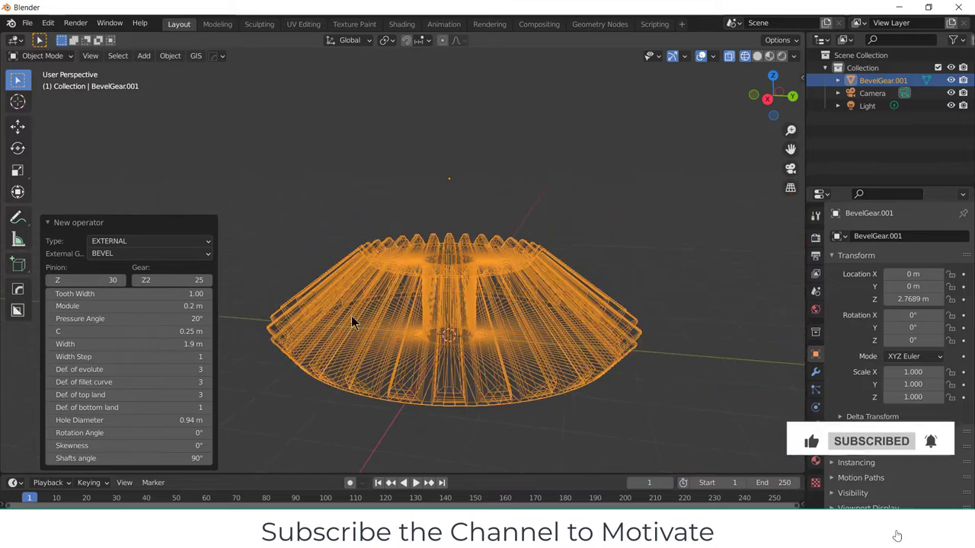
pyautogui.click(208, 357)
pyautogui.click(208, 357)
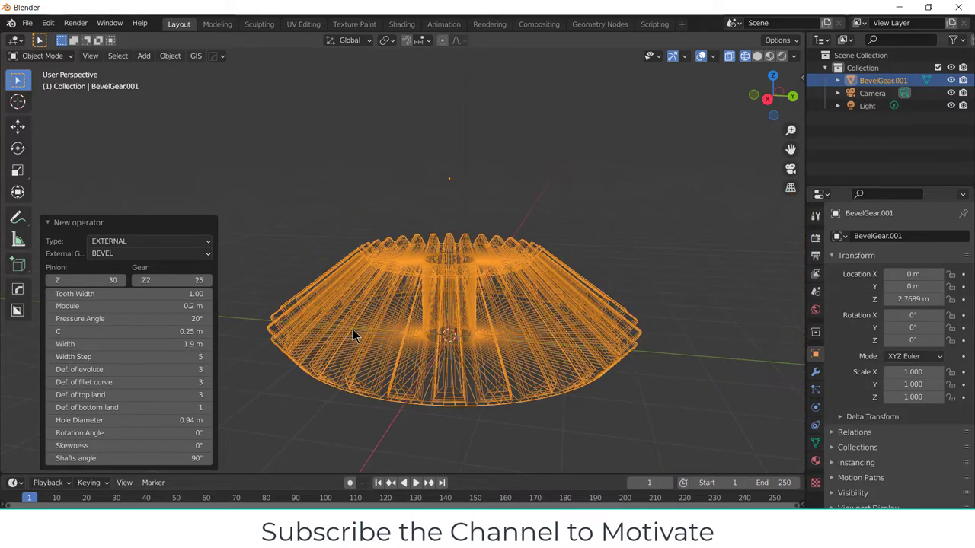
pyautogui.click(208, 357)
pyautogui.click(208, 356)
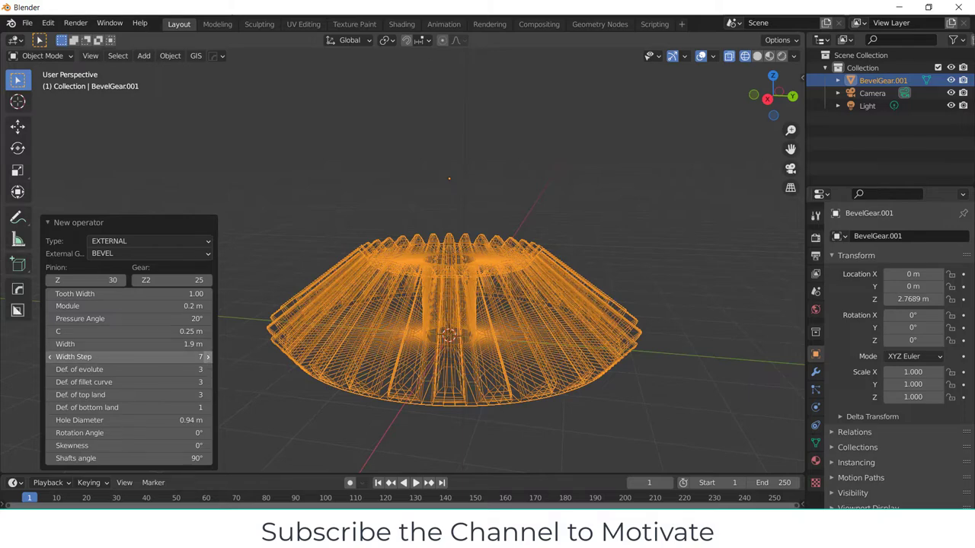
pyautogui.click(210, 358)
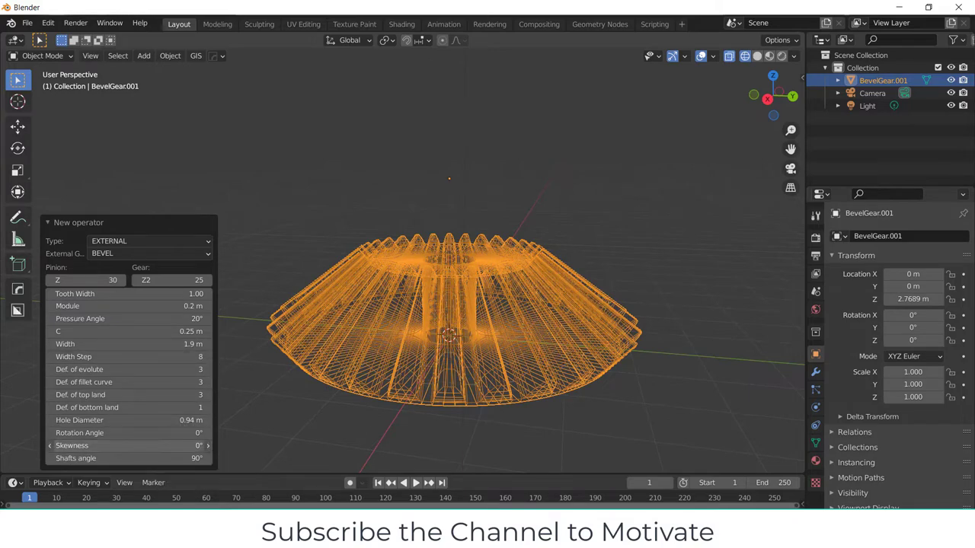
# Set Skewness to 30° and Gear Z2 to 30, then deselect the gear
pyautogui.moveTo(130, 446); pyautogui.dragTo(179, 446)
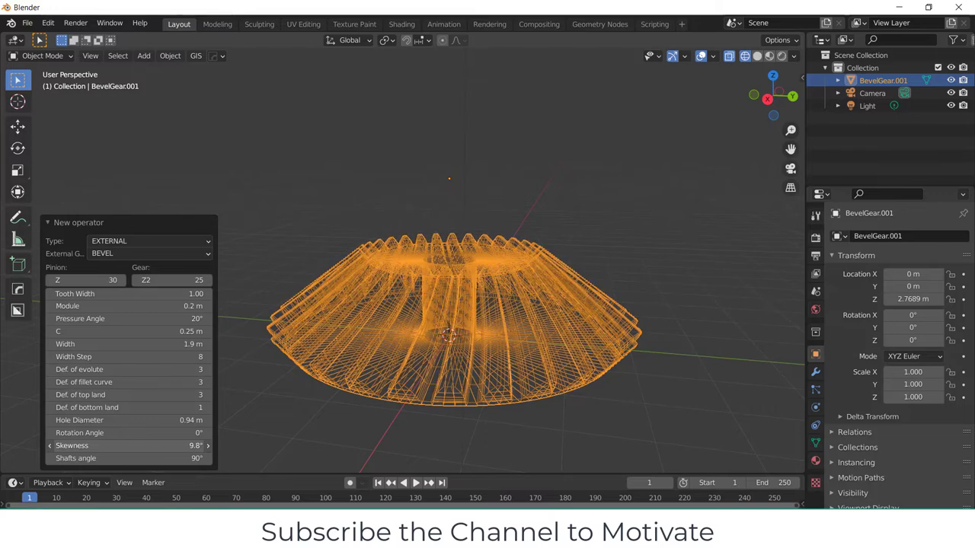
pyautogui.click(162, 445)
pyautogui.write('30')
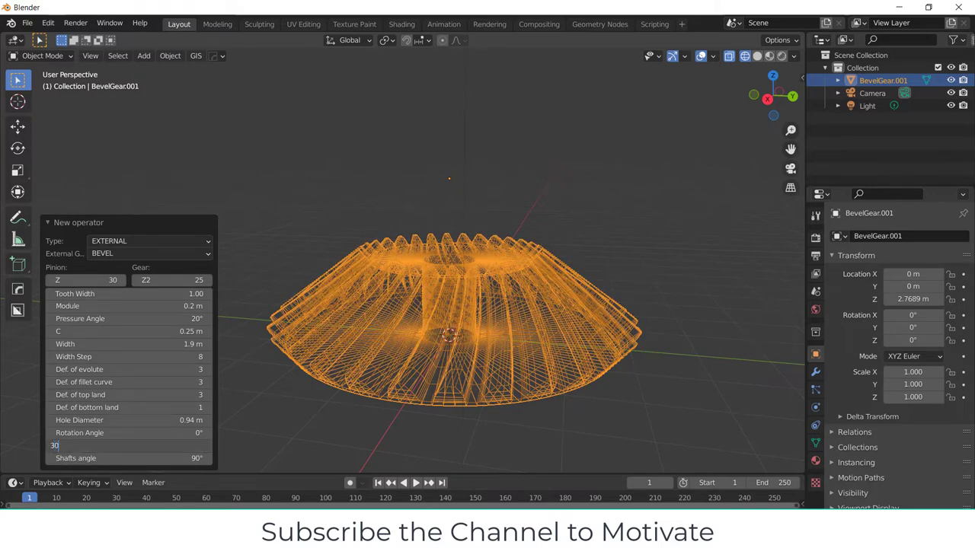
pyautogui.press('Return')
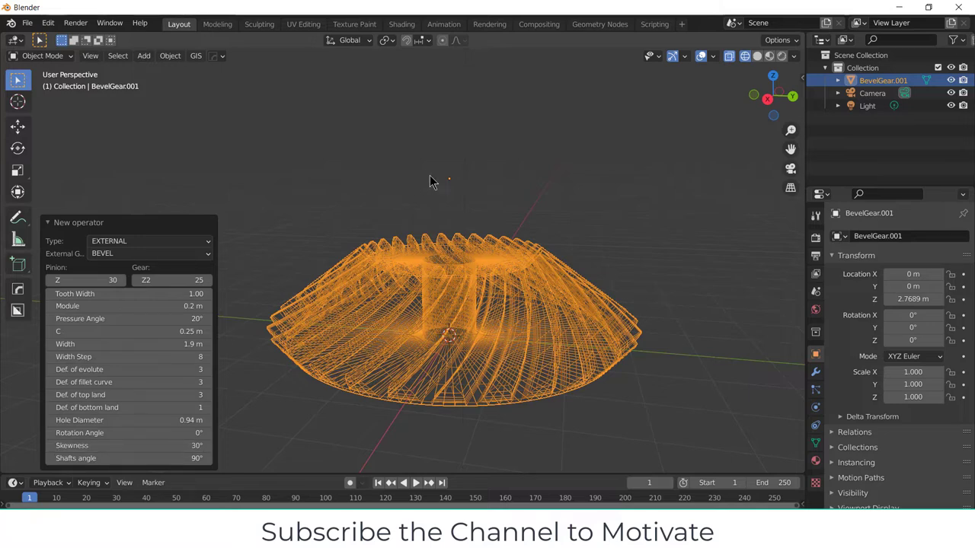
pyautogui.click(171, 280)
pyautogui.press('Return')
pyautogui.moveTo(499, 265)
pyautogui.mouseDown(button='middle')
pyautogui.moveTo(513, 217)
pyautogui.moveTo(432, 179)
pyautogui.moveTo(609, 268)
pyautogui.mouseUp(button='middle')
pyautogui.click(648, 123)
pyautogui.moveTo(648, 122)
pyautogui.mouseDown(button='middle')
pyautogui.moveTo(511, 211)
pyautogui.moveTo(558, 249)
pyautogui.moveTo(537, 251)
pyautogui.mouseUp(button='middle')
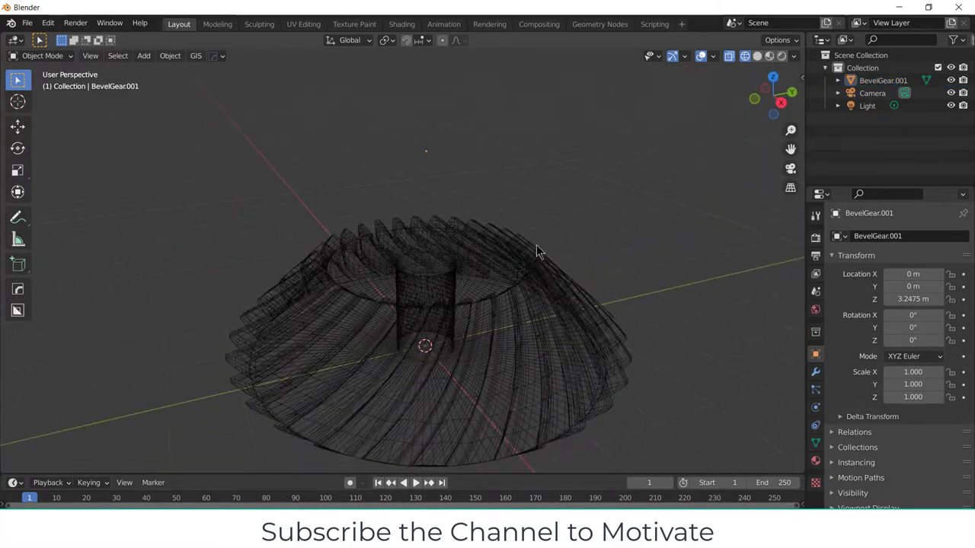
# Return the viewport to Solid shading, select the spiral gear and open Add > Mesh
pyautogui.click(729, 56)
pyautogui.click(758, 55)
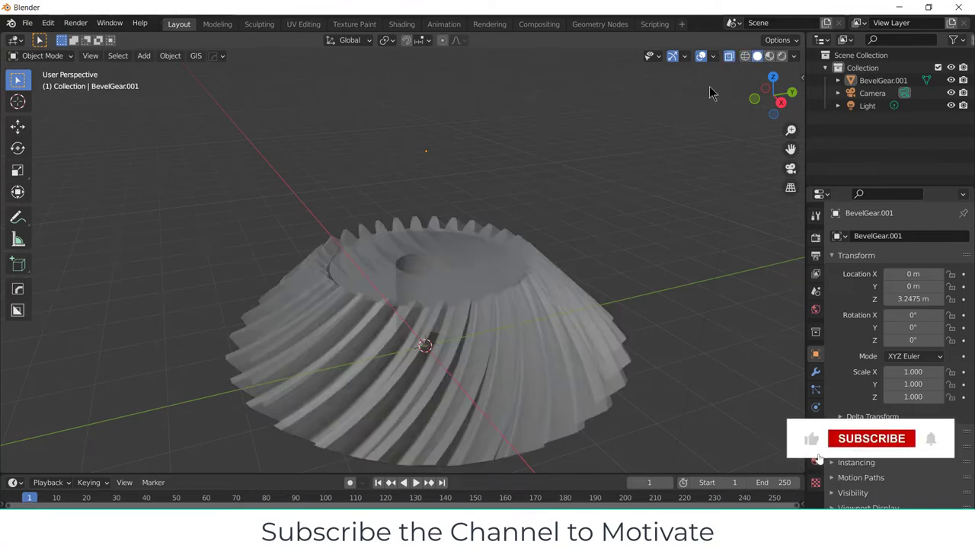
pyautogui.click(729, 56)
pyautogui.moveTo(546, 269)
pyautogui.mouseDown(button='middle')
pyautogui.moveTo(456, 252)
pyautogui.moveTo(509, 286)
pyautogui.mouseUp(button='middle')
pyautogui.click(531, 278)
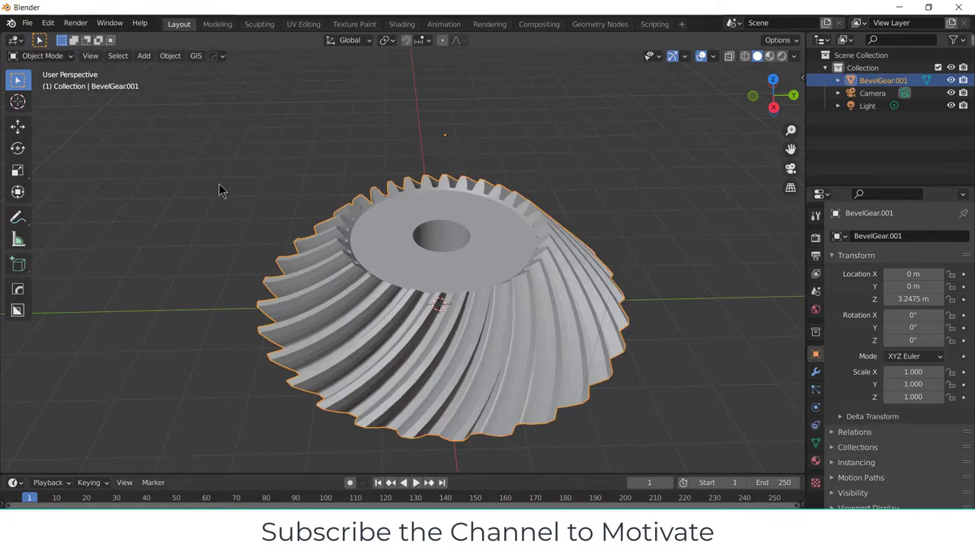
pyautogui.click(143, 55)
pyautogui.click(144, 55)
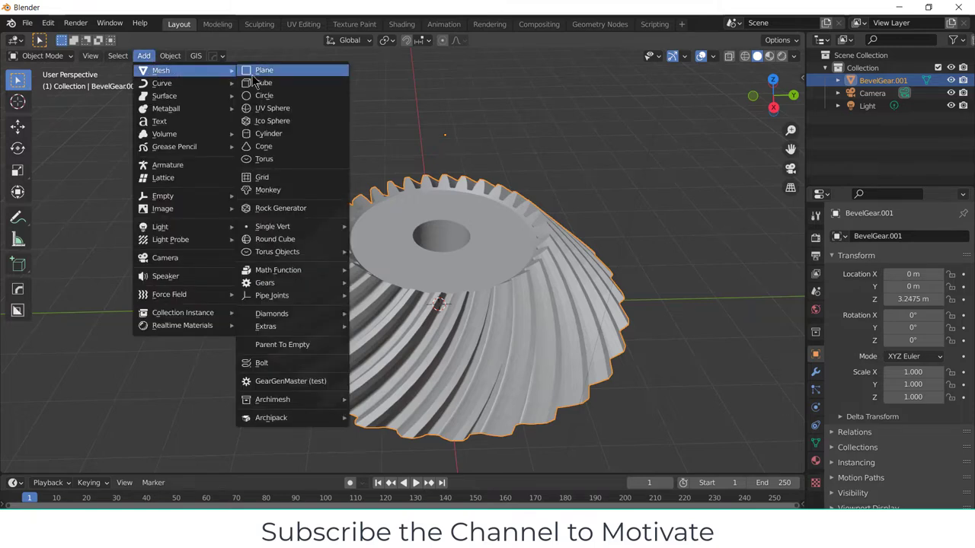
# Add a second GearGenMaster gear and make it a bevel gear
pyautogui.click(611, 144)
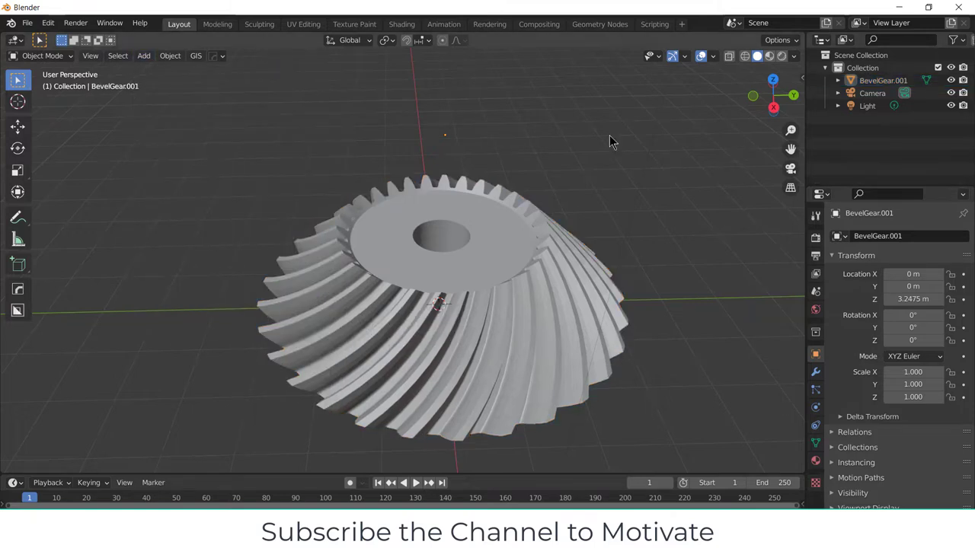
pyautogui.click(143, 55)
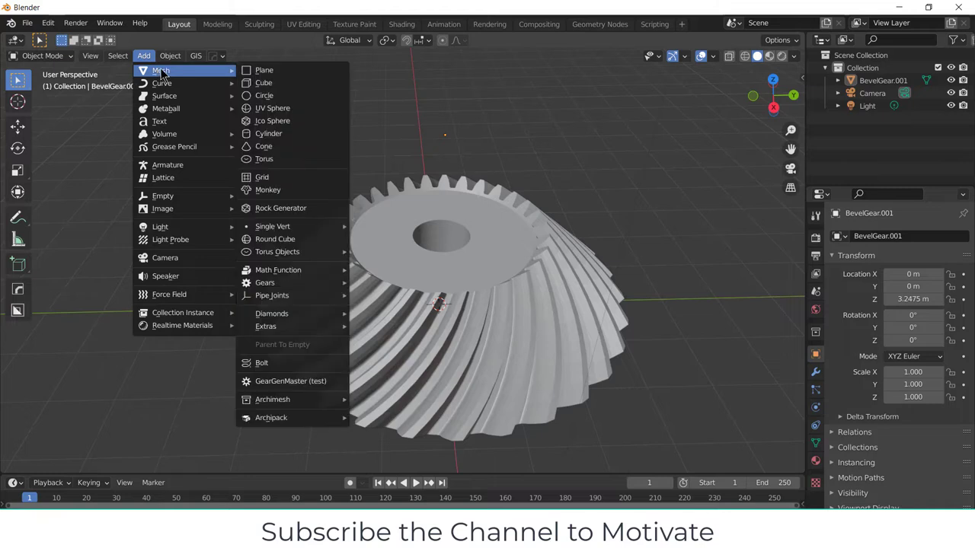
pyautogui.moveTo(272, 400)
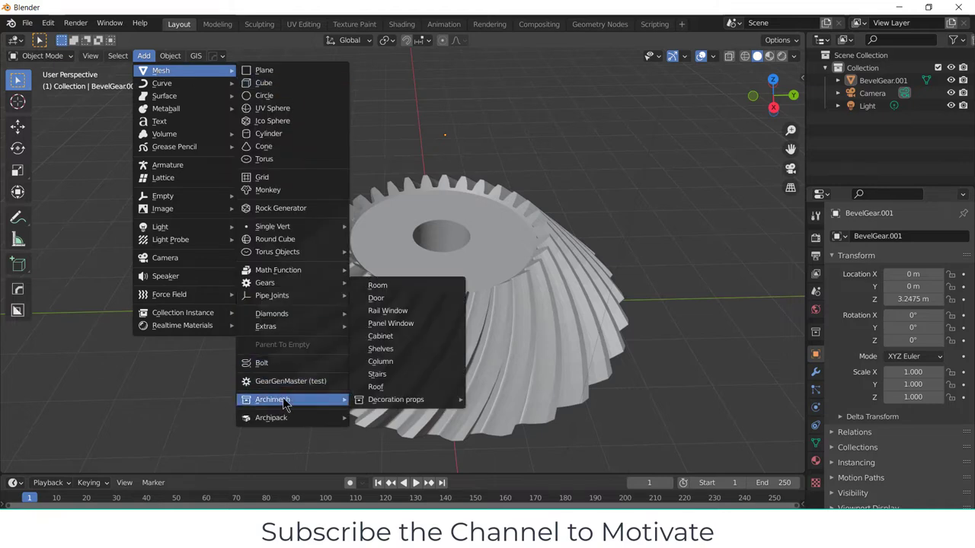
pyautogui.click(275, 381)
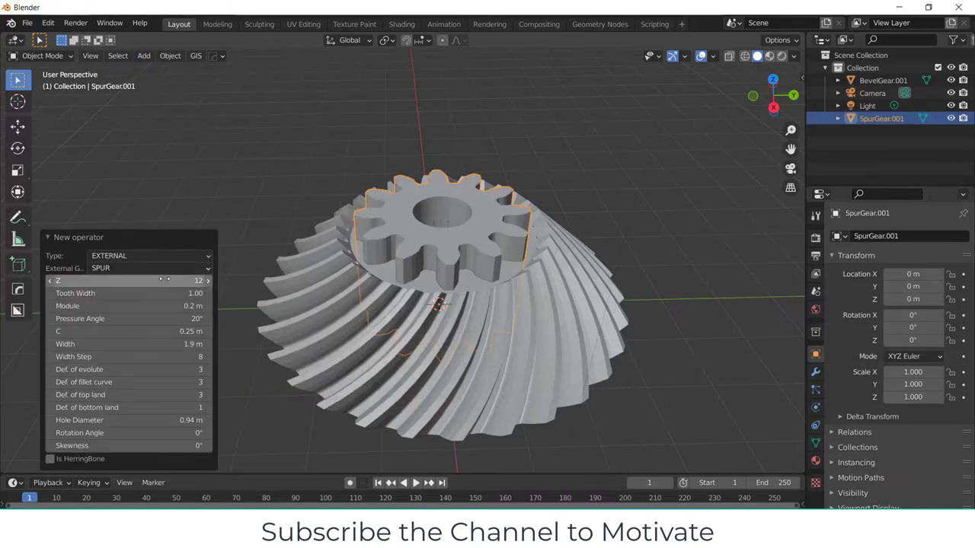
pyautogui.click(122, 268)
pyautogui.click(122, 310)
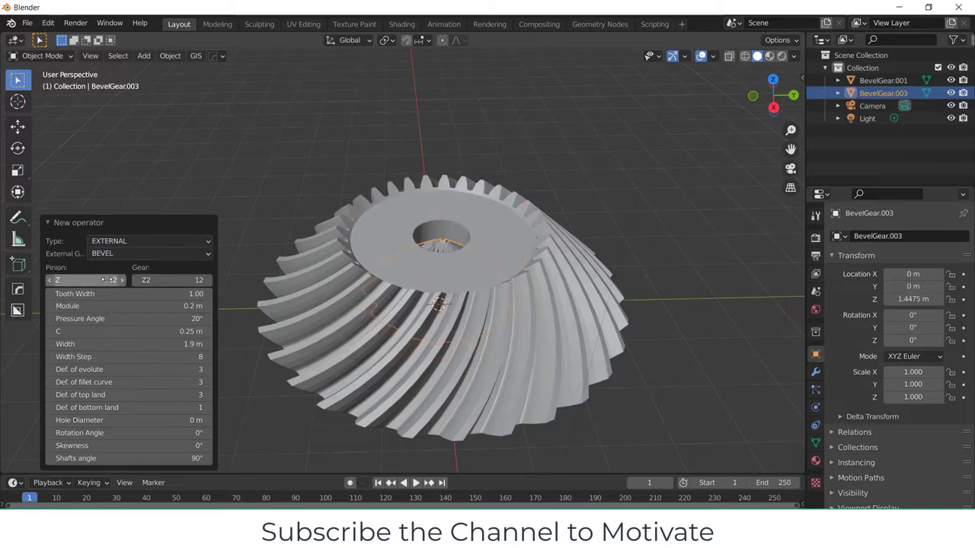
# Give it 30 pinion and 30 gear teeth with −30° skewness, then start an rx90 rotation
pyautogui.click(57, 281)
pyautogui.write('30')
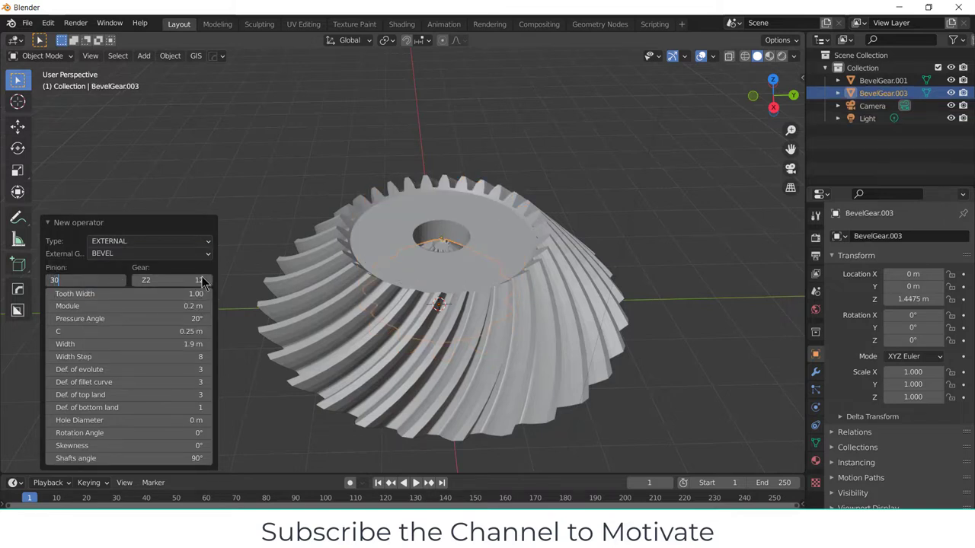
pyautogui.click(202, 282)
pyautogui.write('30')
pyautogui.press('Return')
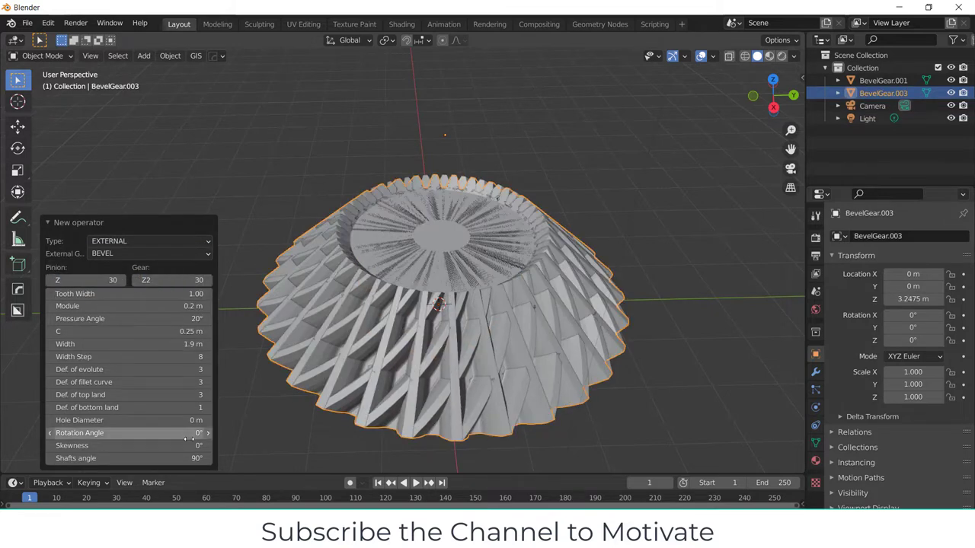
pyautogui.click(193, 445)
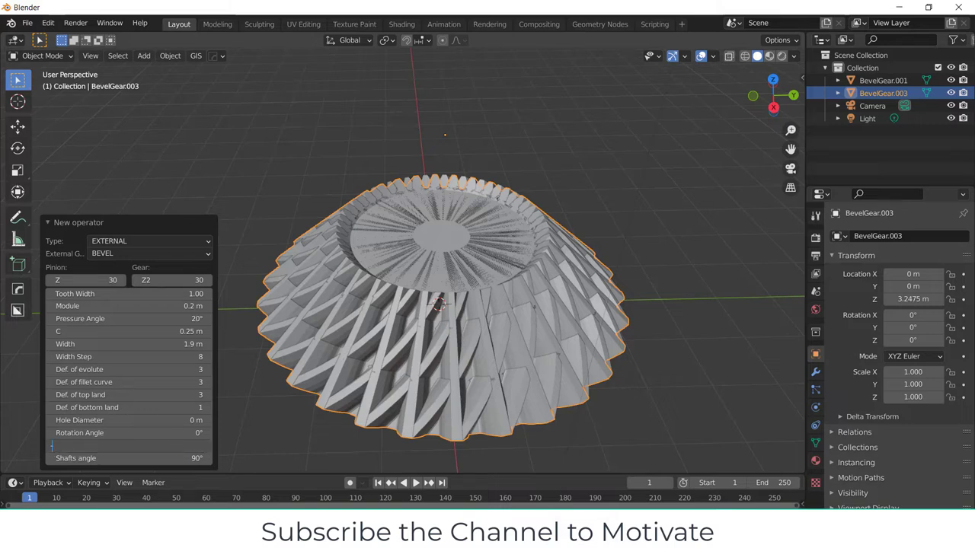
pyautogui.write('-30')
pyautogui.press('Return')
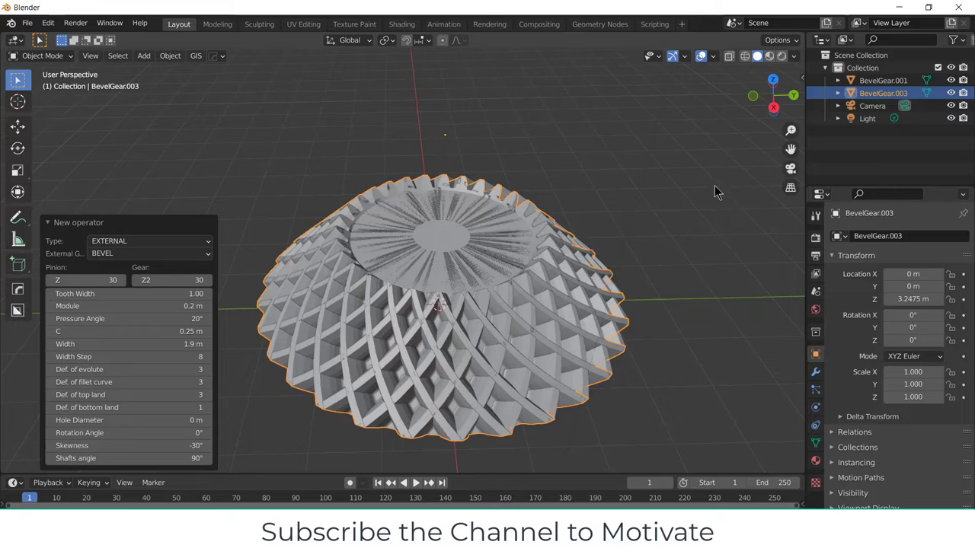
pyautogui.write('rx9')
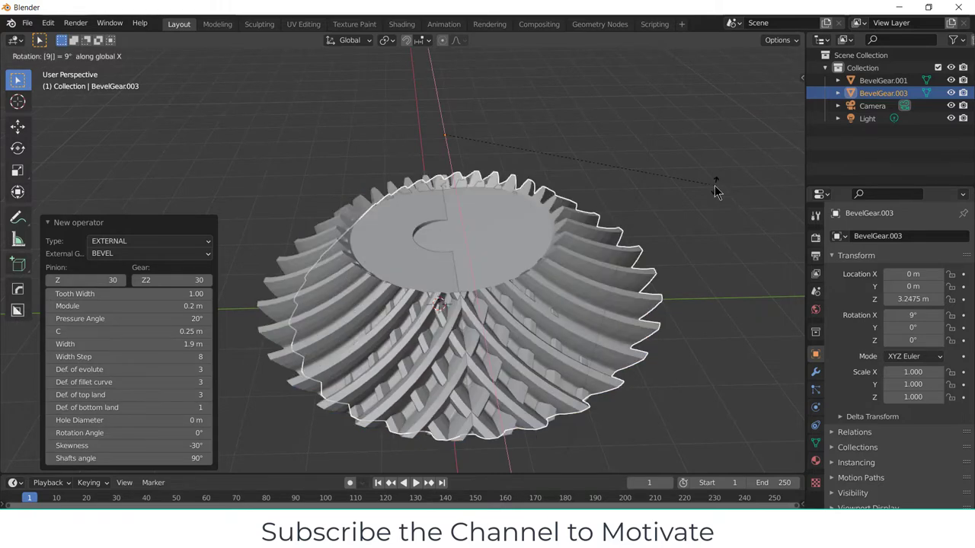
pyautogui.write('0')
# Stand BevelGear.003 upright at 90° about X and orbit to check it against the lower gear
pyautogui.press('Return')
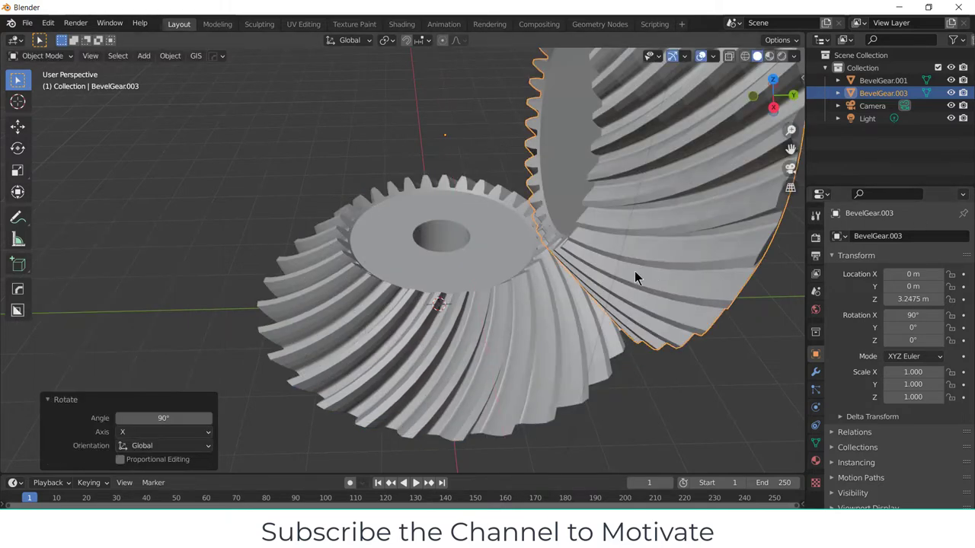
pyautogui.moveTo(636, 276); pyautogui.dragTo(795, 292, button='middle')
pyautogui.moveTo(475, 385)
pyautogui.mouseDown(button='middle')
pyautogui.moveTo(523, 327)
pyautogui.moveTo(732, 231)
pyautogui.moveTo(489, 354)
pyautogui.moveTo(381, 211)
pyautogui.moveTo(413, 282)
pyautogui.moveTo(419, 226)
pyautogui.moveTo(483, 292)
pyautogui.moveTo(419, 242)
pyautogui.mouseUp(button='middle')
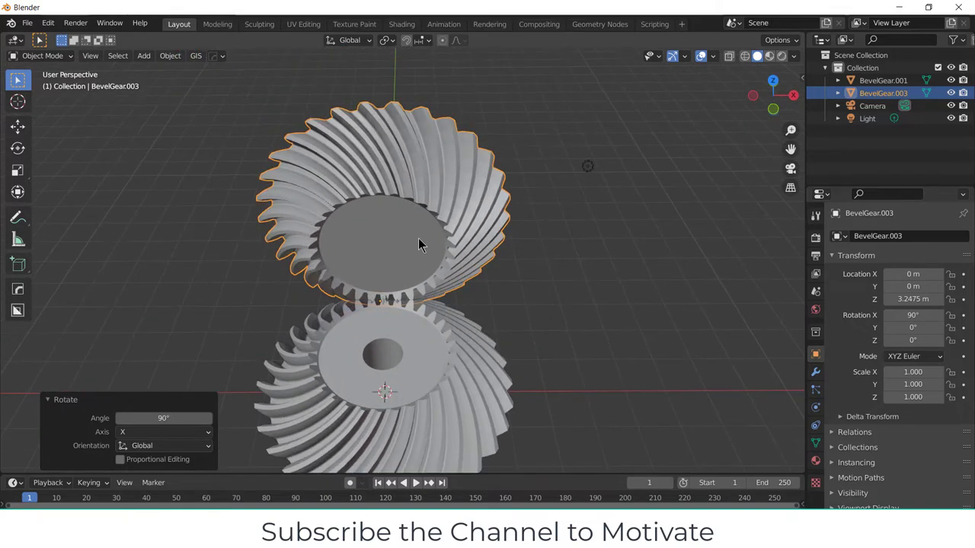
pyautogui.press('r')
pyautogui.press('y')
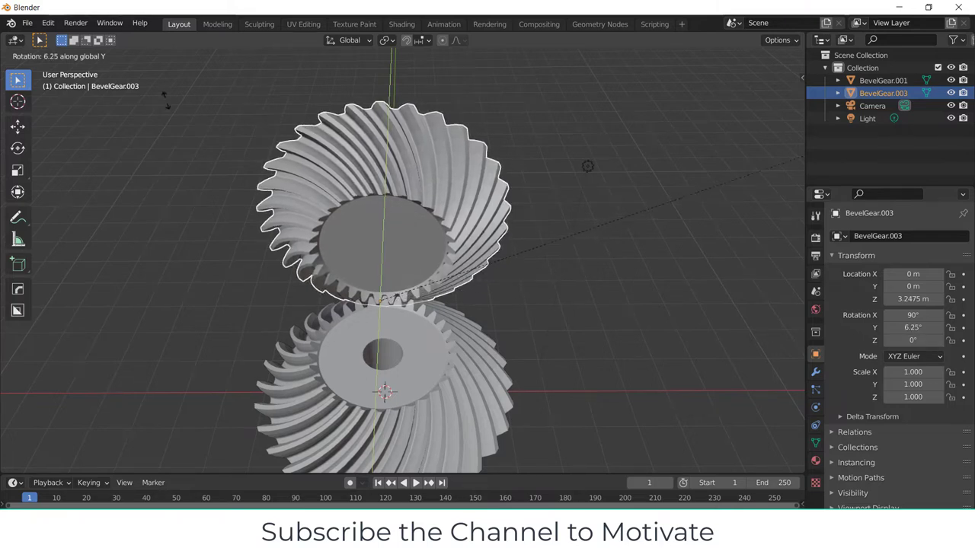
# Rotate the upper gear about Y by eye while zoomed in on the meshing teeth
pyautogui.click(276, 291)
pyautogui.scroll(5, 305, 335)
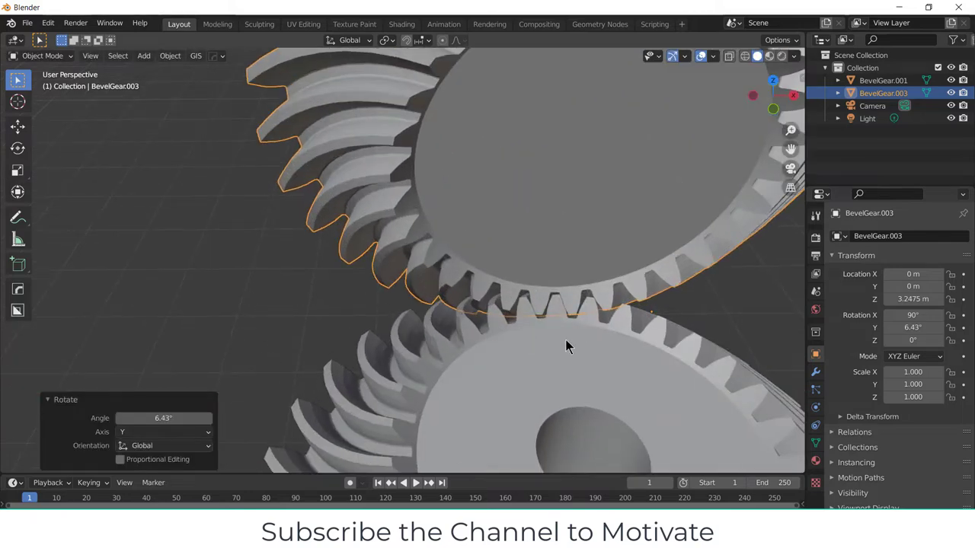
pyautogui.scroll(4, 565, 347)
pyautogui.scroll(5, 505, 330)
pyautogui.scroll(4, 479, 316)
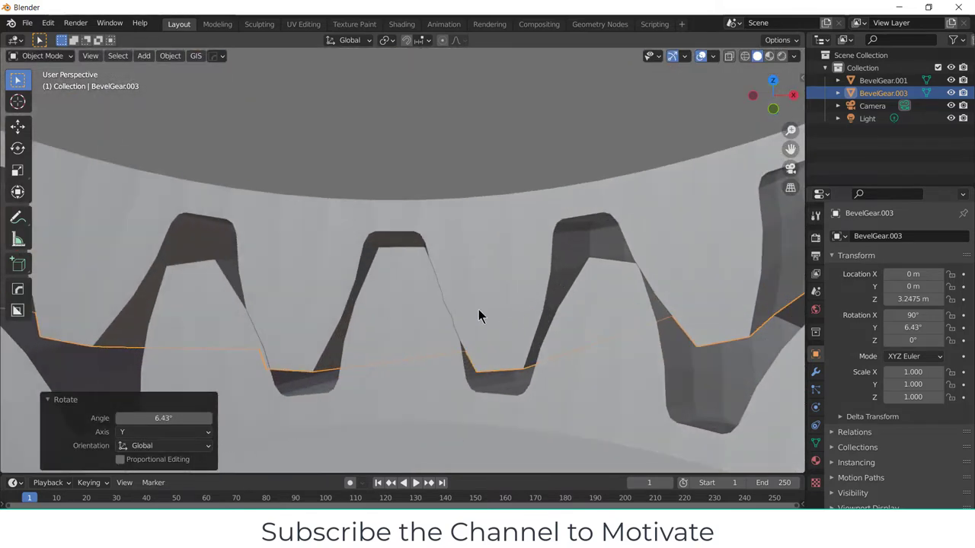
pyautogui.press('r')
pyautogui.press('y')
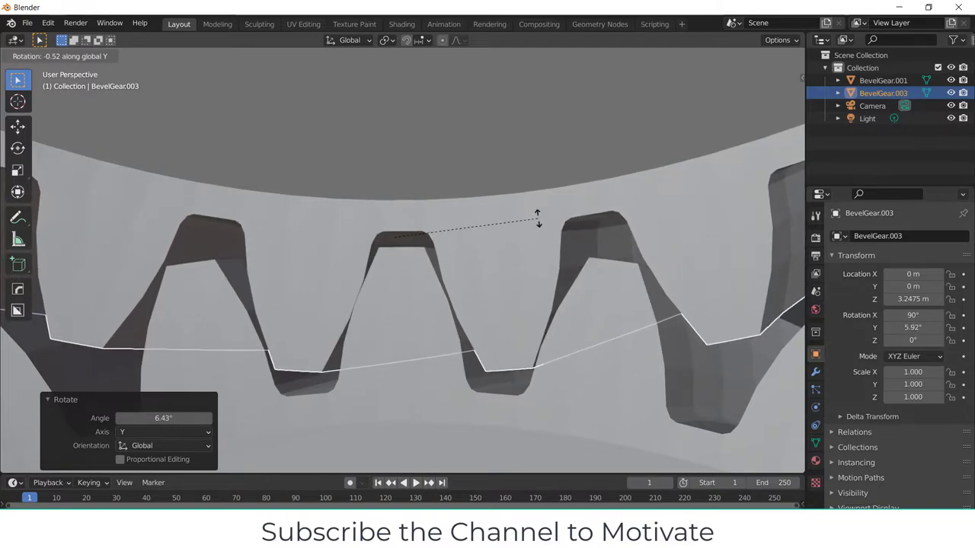
pyautogui.click(563, 209)
pyautogui.moveTo(564, 209)
pyautogui.mouseDown(button='middle')
pyautogui.moveTo(525, 260)
pyautogui.moveTo(592, 226)
pyautogui.moveTo(445, 230)
pyautogui.mouseUp(button='middle')
pyautogui.scroll(-5, 524, 260)
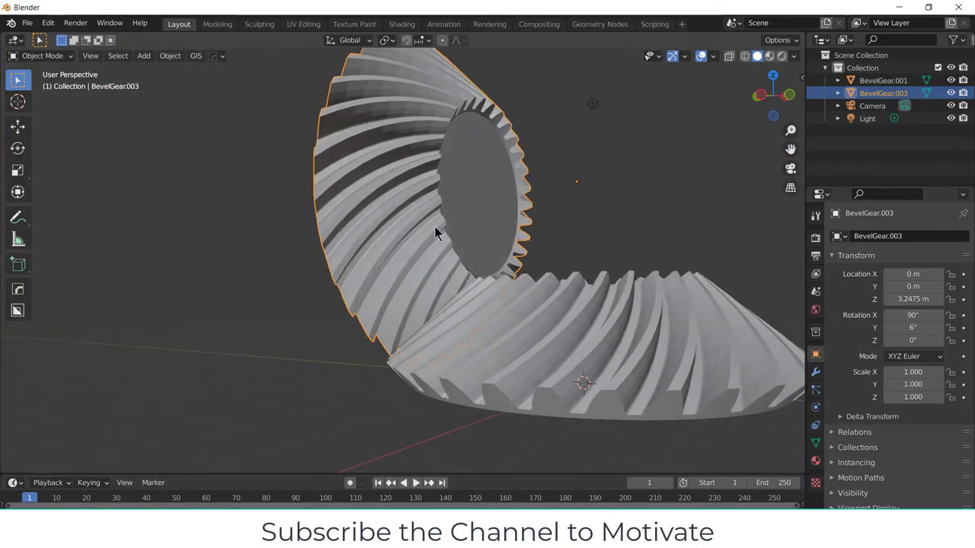
# In the N sidebar, set the upper gear's Rotation Y to exactly 6°
pyautogui.press('n')
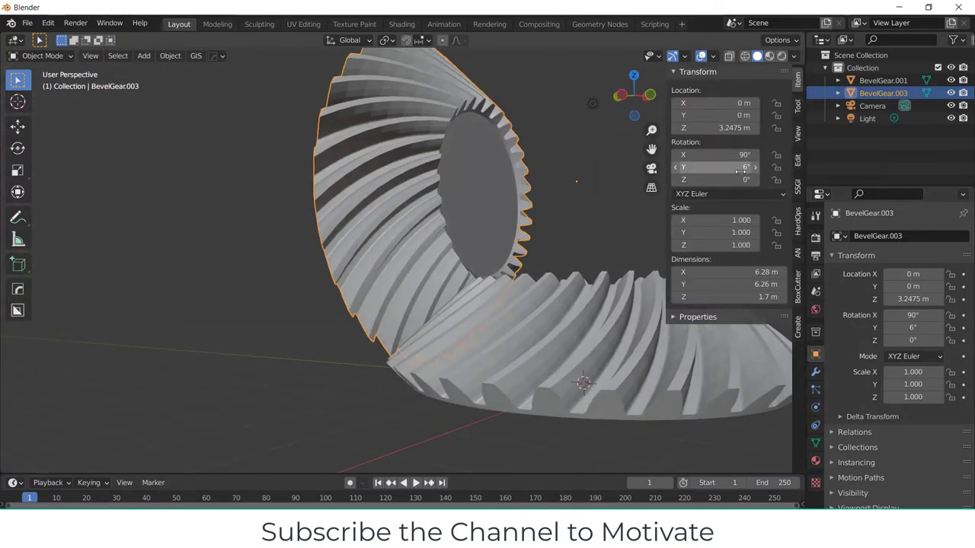
pyautogui.doubleClick(739, 166)
pyautogui.write('0')
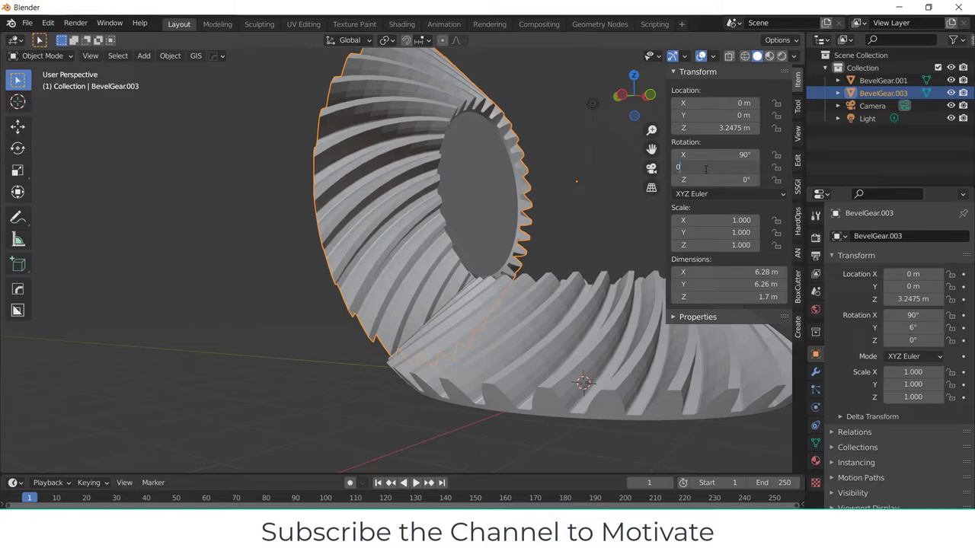
pyautogui.press('Return')
pyautogui.doubleClick(731, 166)
pyautogui.write('0d')
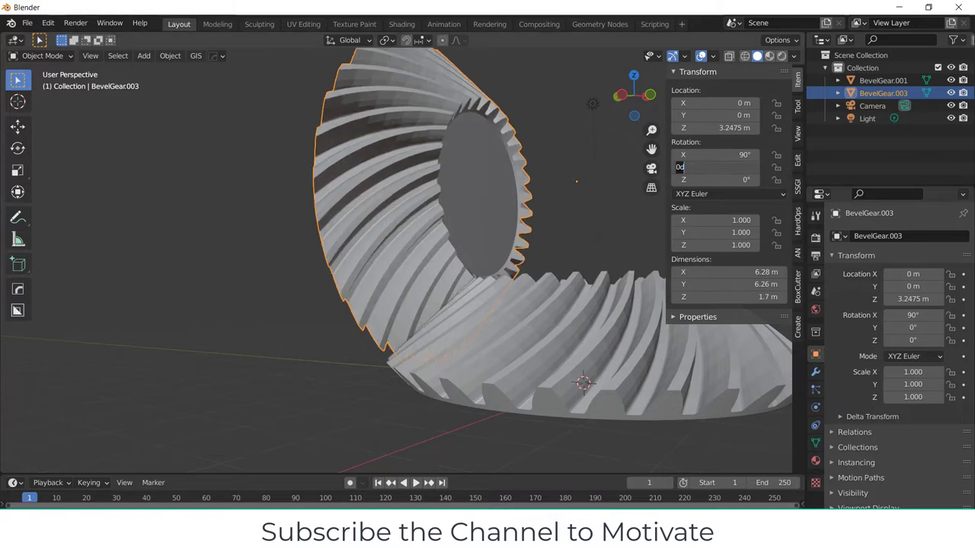
pyautogui.press('Return')
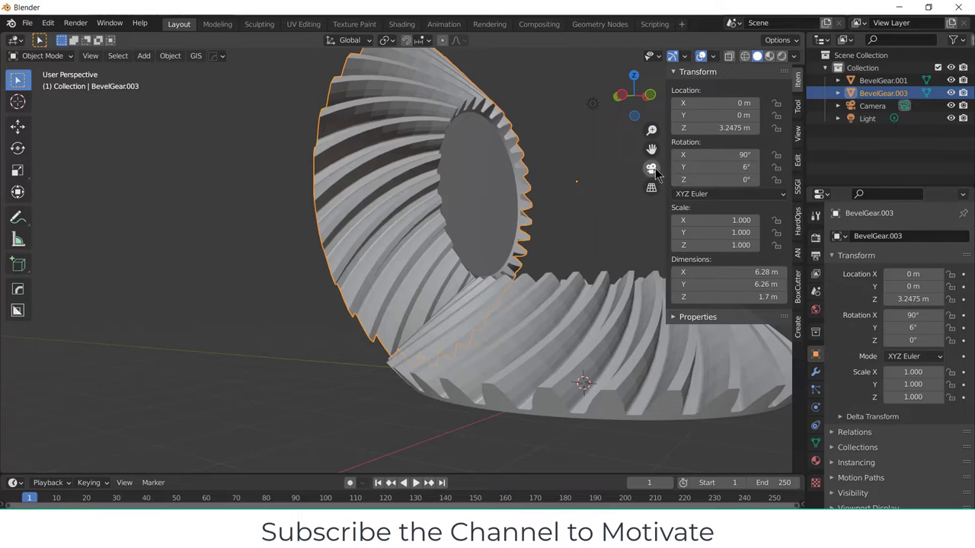
pyautogui.click(651, 168)
pyautogui.moveTo(509, 190)
pyautogui.mouseDown(button='middle')
pyautogui.moveTo(254, 310)
pyautogui.moveTo(166, 367)
pyautogui.mouseUp(button='middle')
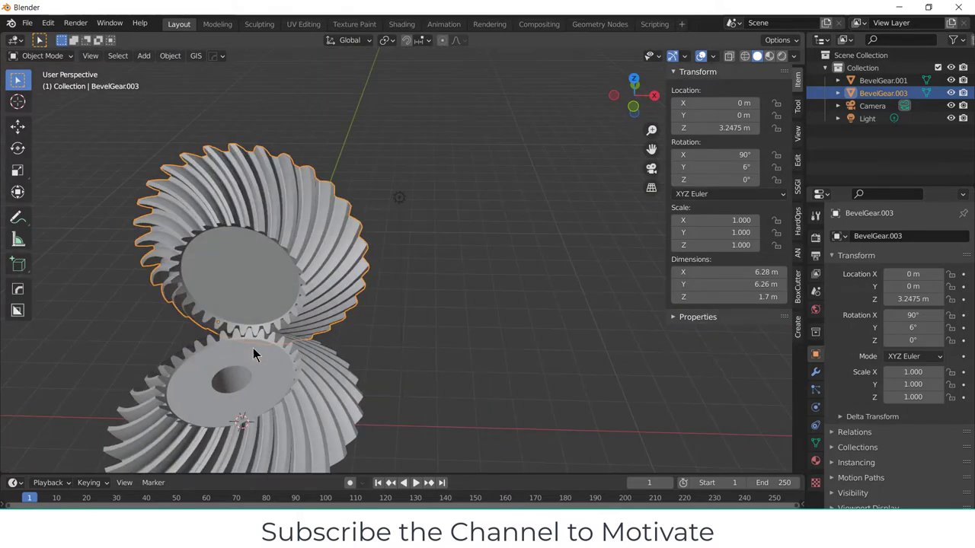
# Via Edit Gear, set BevelGear.003's Gear Z2 to 30 and Hole Diameter to 1.1 m
pyautogui.rightClick(245, 250)
pyautogui.click(246, 254)
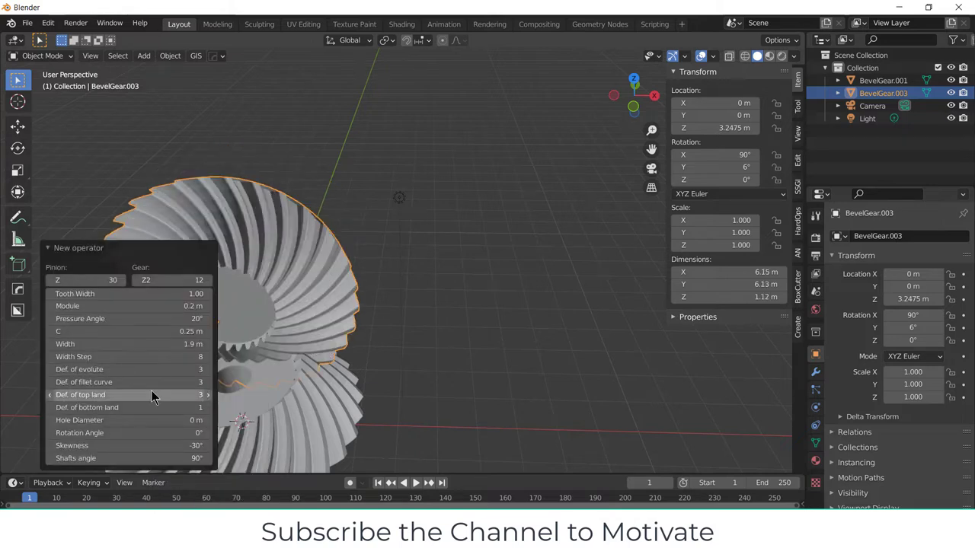
pyautogui.click(160, 279)
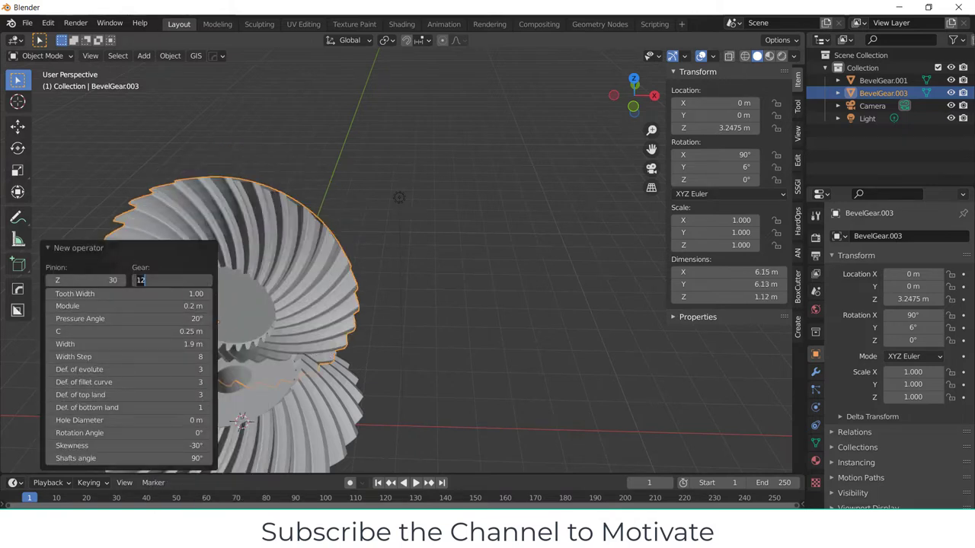
pyautogui.write('30')
pyautogui.press('Return')
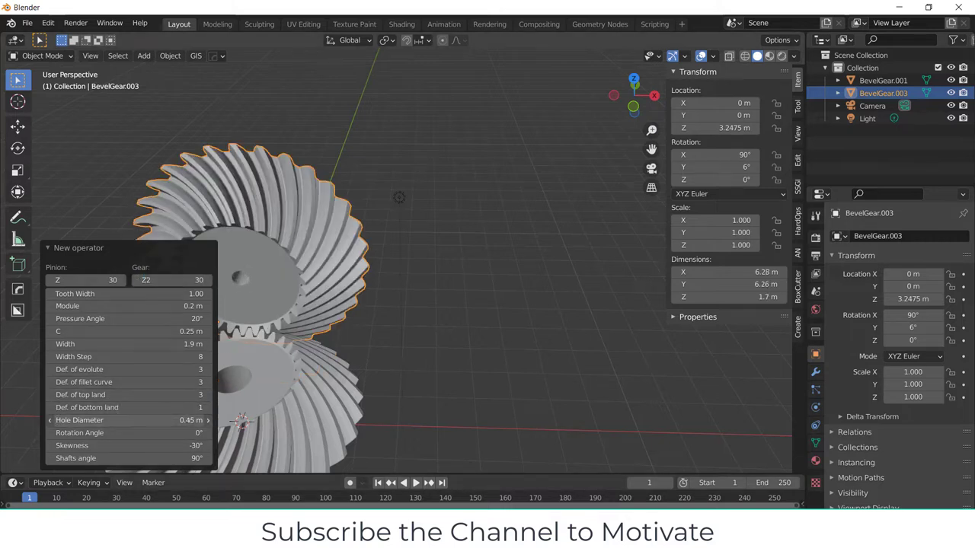
pyautogui.moveTo(130, 420); pyautogui.dragTo(153, 421)
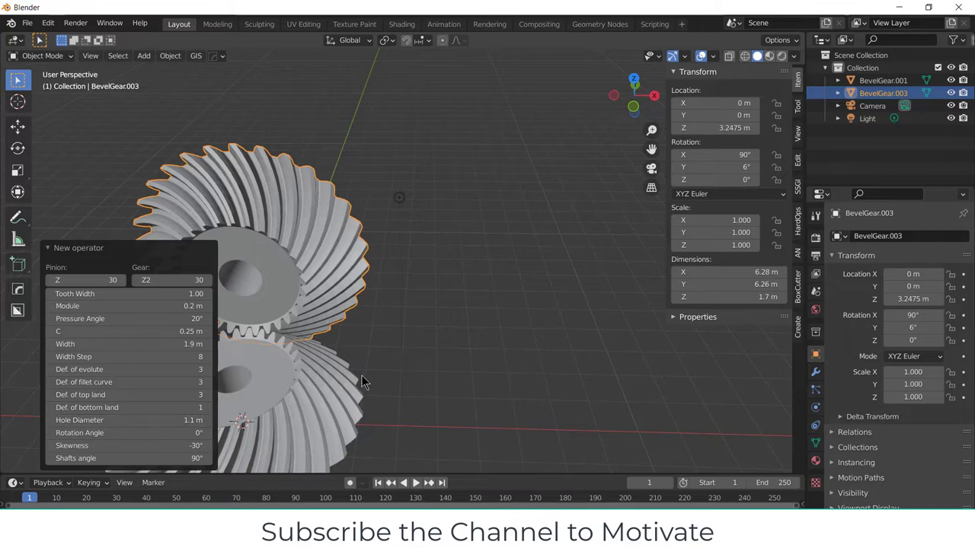
pyautogui.moveTo(362, 376)
pyautogui.mouseDown(button='middle')
pyautogui.moveTo(371, 376)
pyautogui.moveTo(395, 303)
pyautogui.moveTo(349, 266)
pyautogui.moveTo(379, 291)
pyautogui.moveTo(305, 277)
pyautogui.moveTo(446, 301)
pyautogui.moveTo(274, 305)
pyautogui.moveTo(335, 354)
pyautogui.moveTo(408, 379)
pyautogui.moveTo(404, 323)
pyautogui.moveTo(279, 374)
pyautogui.moveTo(354, 387)
pyautogui.mouseUp(button='middle')
pyautogui.click(435, 291)
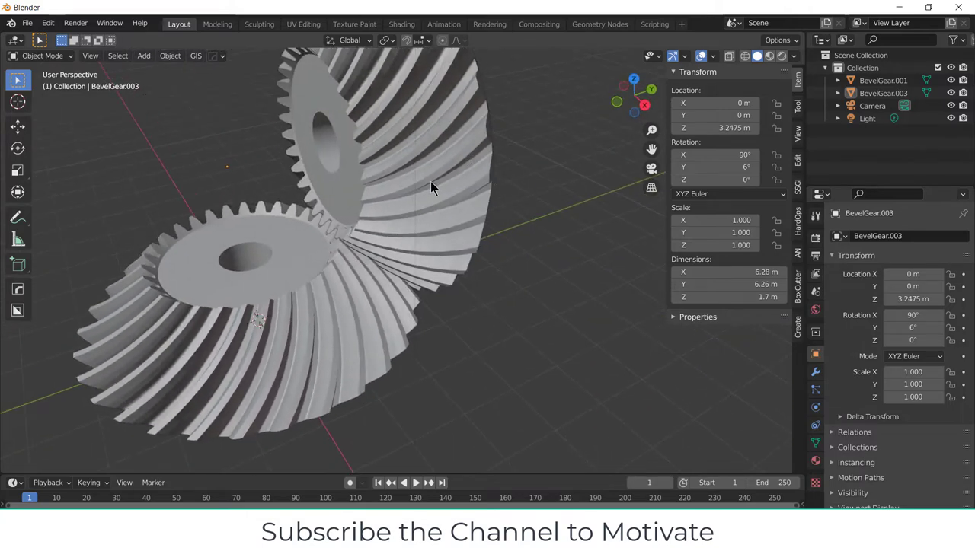
# Apply Shade Smooth to the lower and upper bevel gears
pyautogui.rightClick(274, 375)
pyautogui.click(248, 280)
pyautogui.click(327, 293)
pyautogui.rightClick(327, 293)
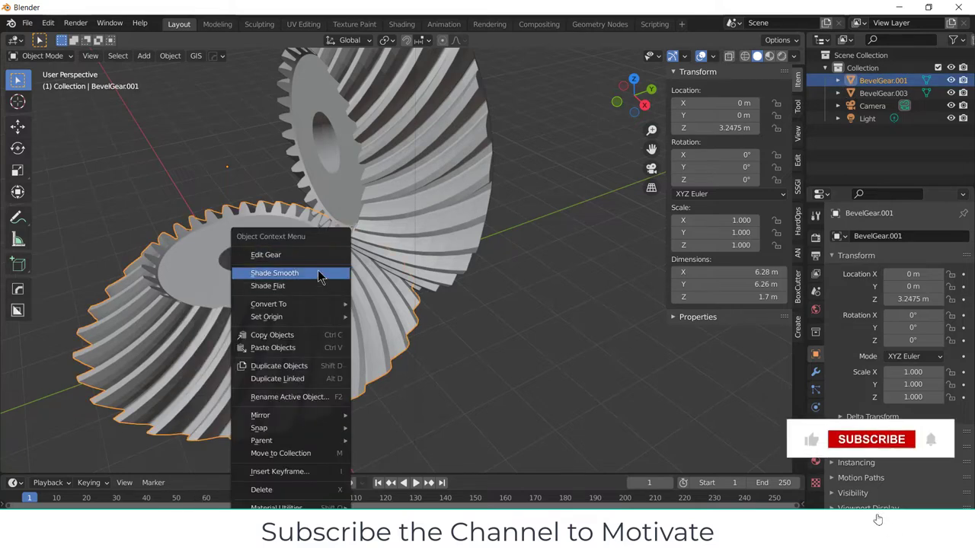
pyautogui.click(326, 272)
pyautogui.click(450, 151)
pyautogui.rightClick(449, 152)
pyautogui.click(449, 153)
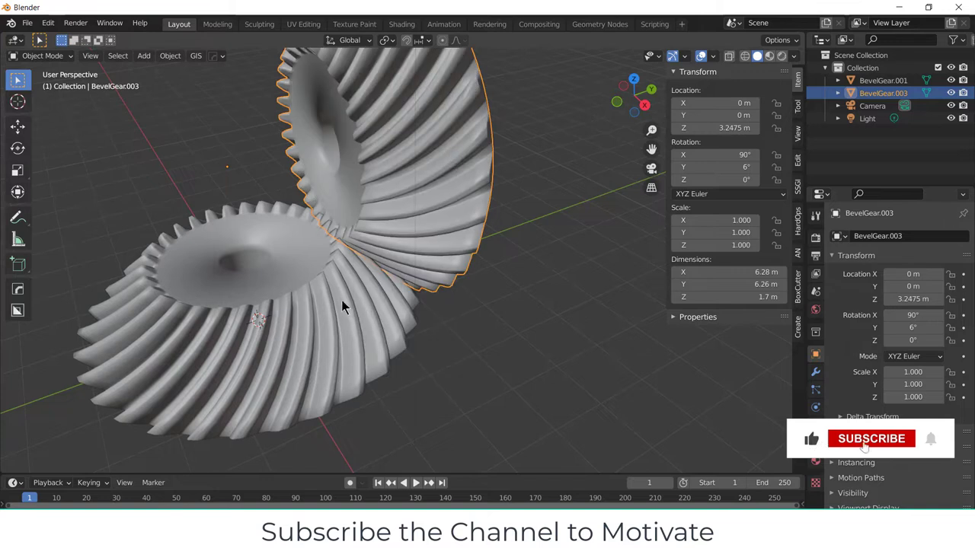
# Enable Auto Smooth at 30° under Object Data > Normals for both gears
pyautogui.click(409, 320)
pyautogui.scroll(-2, 819, 461)
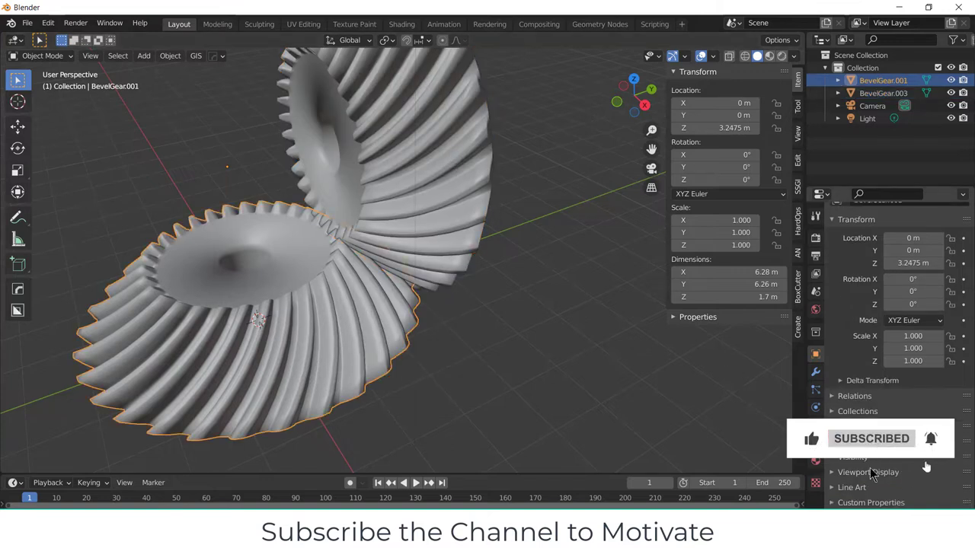
pyautogui.click(816, 444)
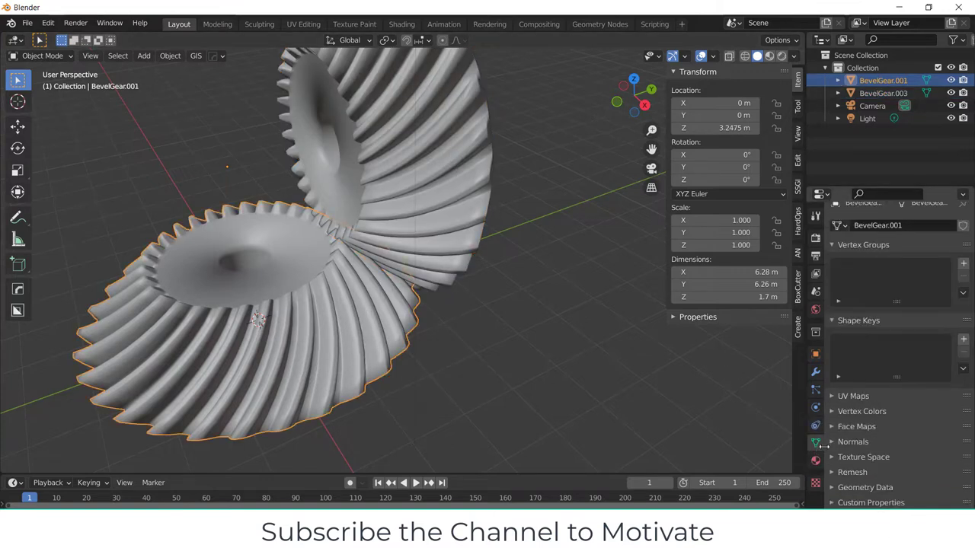
pyautogui.click(853, 442)
pyautogui.click(887, 460)
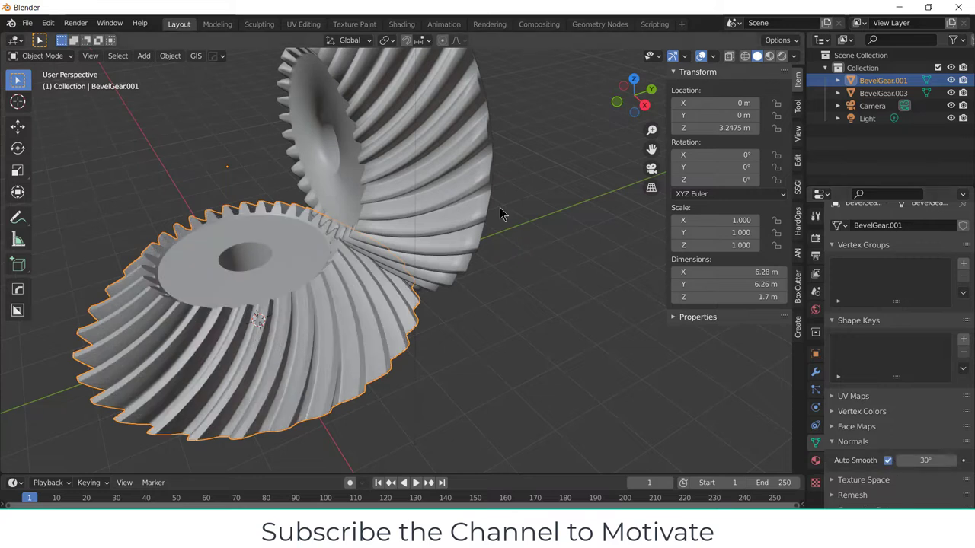
pyautogui.click(492, 207)
pyautogui.click(887, 460)
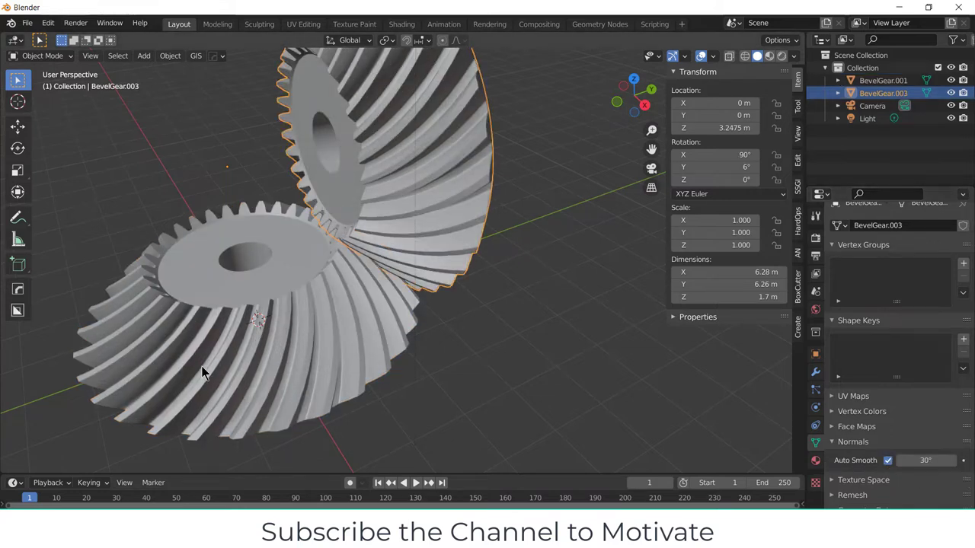
# Add a new material to the lower gear BevelGear.001 and set its base colour to black
pyautogui.click(272, 352)
pyautogui.click(815, 460)
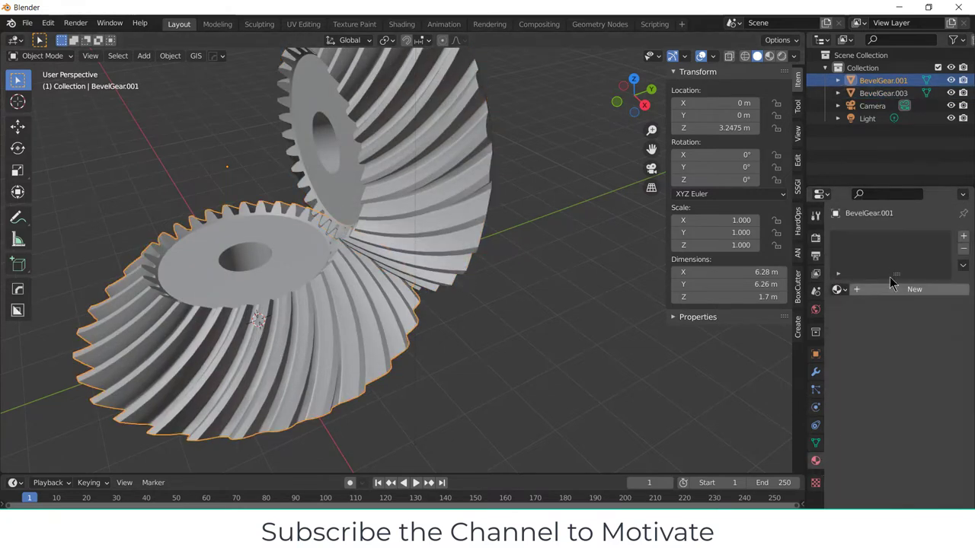
pyautogui.click(915, 295)
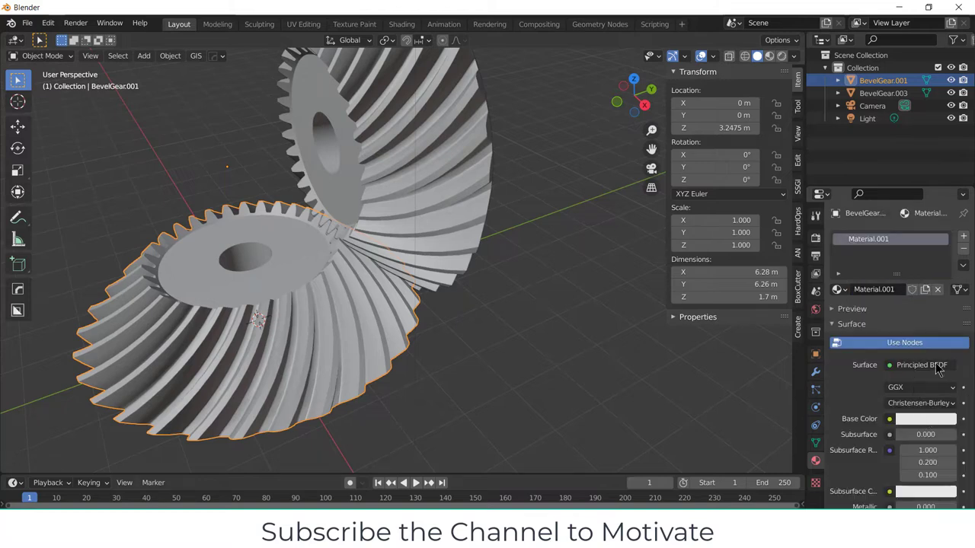
pyautogui.click(925, 419)
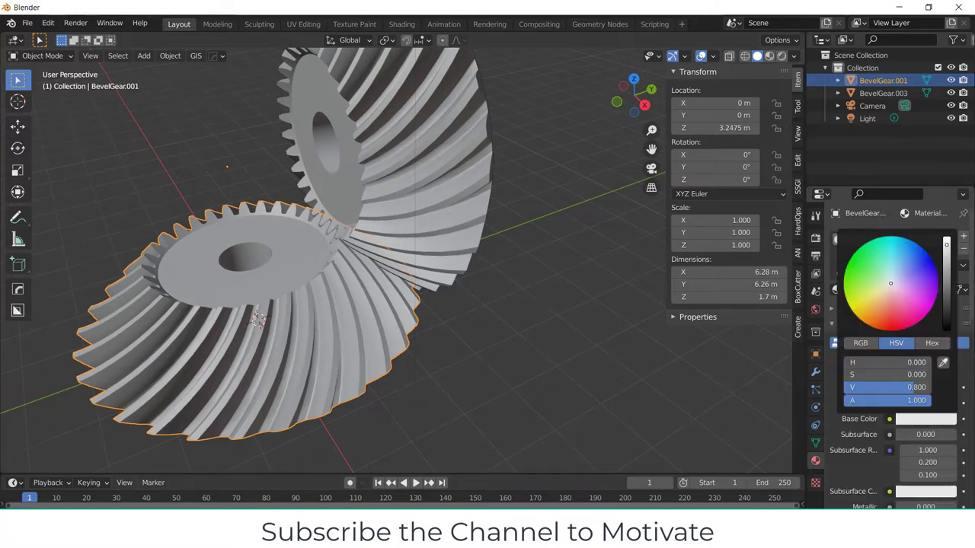
pyautogui.moveTo(914, 387); pyautogui.dragTo(854, 387)
pyautogui.scroll(-2, 906, 448)
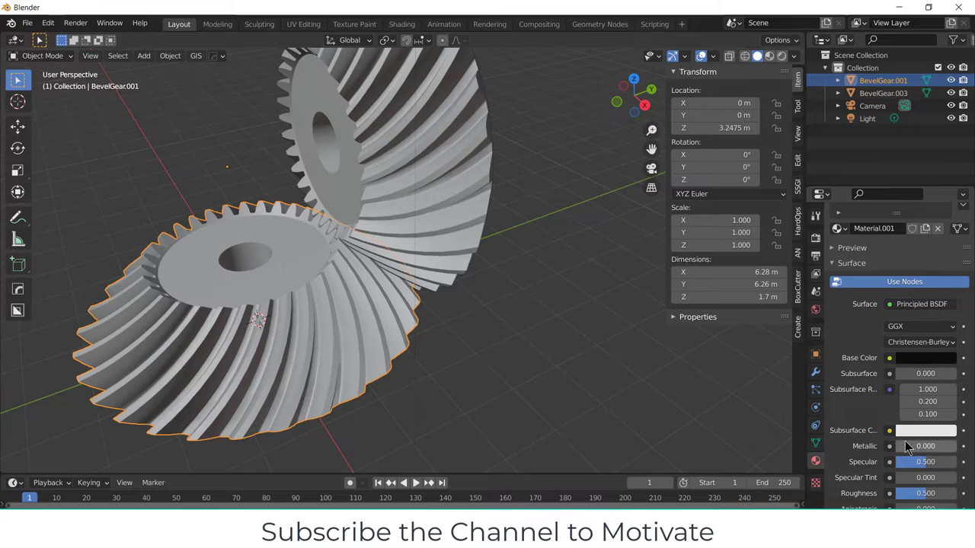
# Make the material Metallic 1 with Roughness 0.045 and switch the viewport to Material Preview
pyautogui.moveTo(906, 448); pyautogui.dragTo(952, 448)
pyautogui.moveTo(928, 493); pyautogui.dragTo(853, 494)
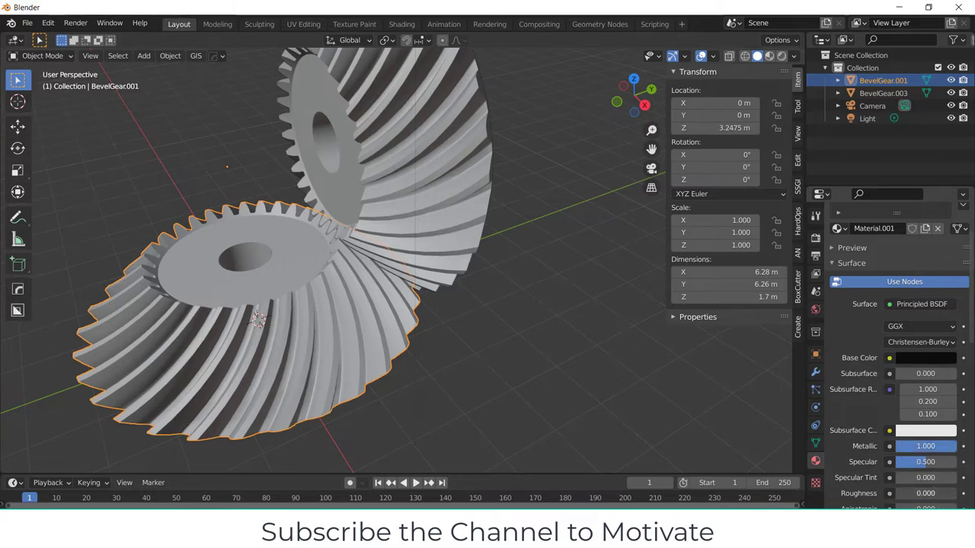
pyautogui.moveTo(896, 493)
pyautogui.mouseDown()
pyautogui.moveTo(931, 493)
pyautogui.moveTo(907, 493)
pyautogui.mouseUp()
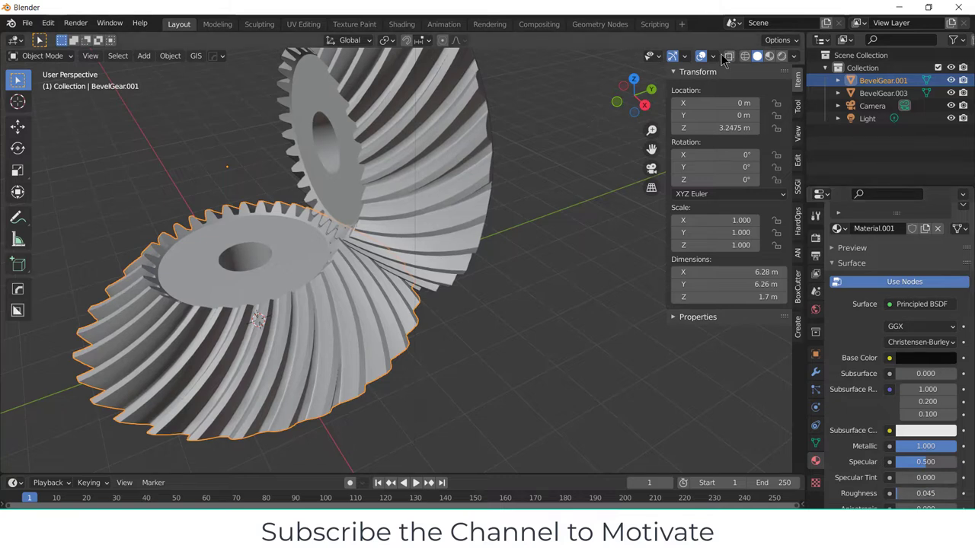
pyautogui.click(769, 56)
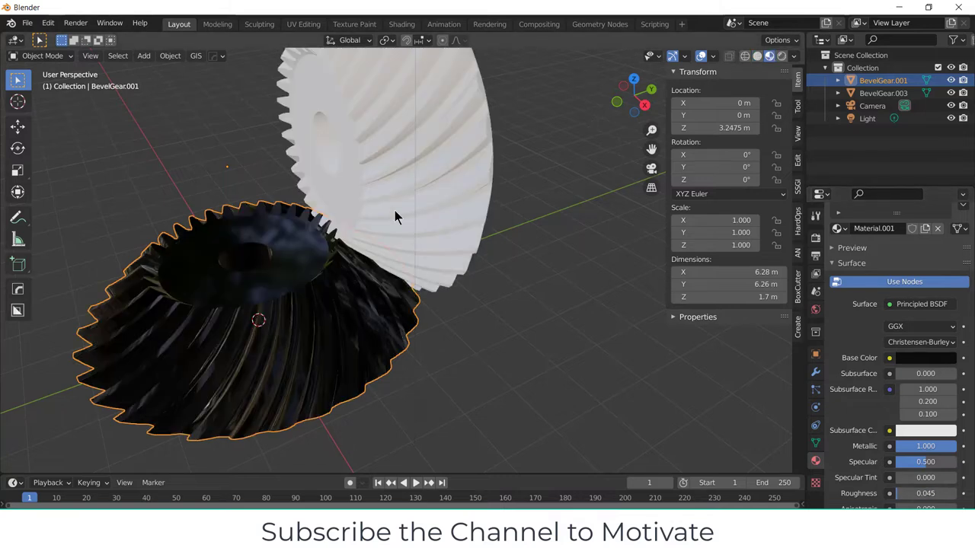
# Give upper gear BevelGear.003 a new light-blue Material.002 with Metallic 1.0 and Roughness 0.120
pyautogui.click(402, 236)
pyautogui.click(923, 293)
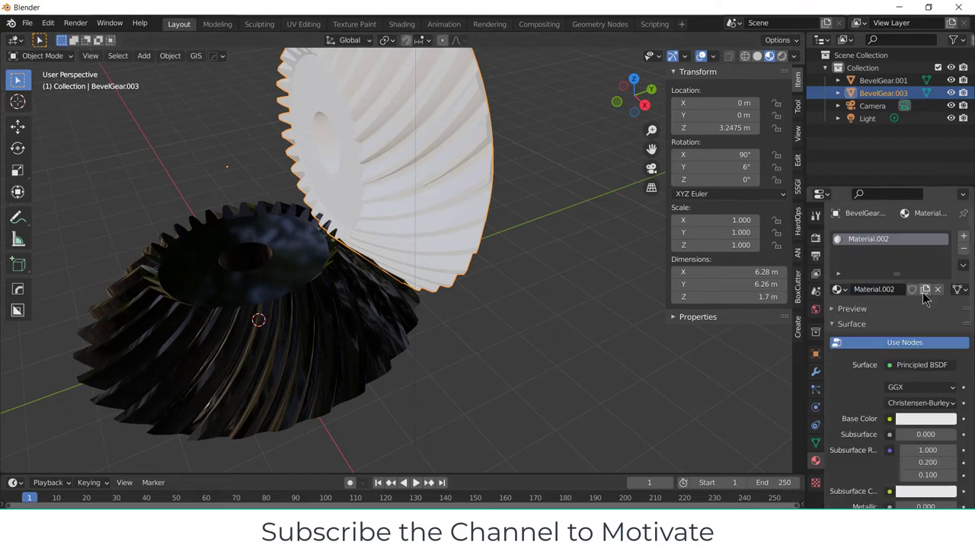
pyautogui.click(936, 419)
pyautogui.click(899, 255)
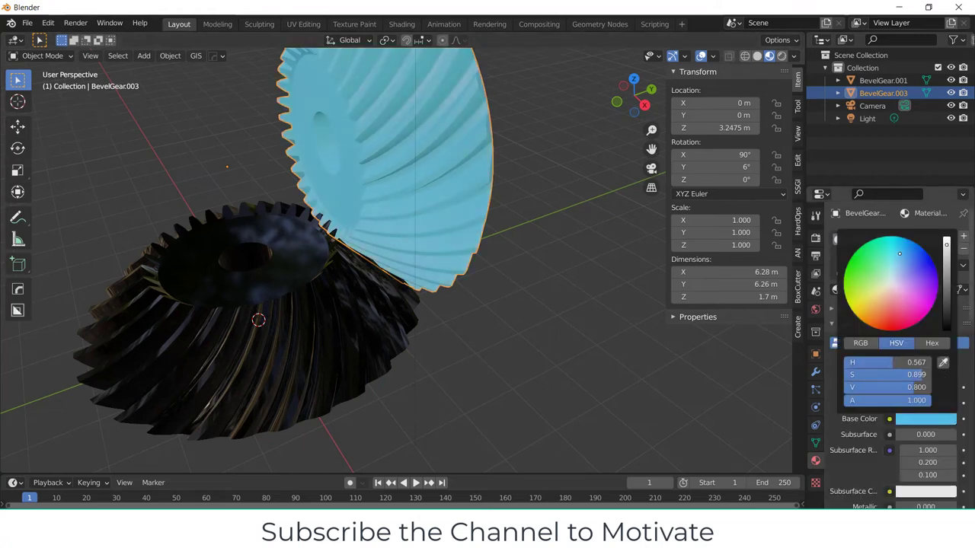
pyautogui.scroll(-2, 910, 446)
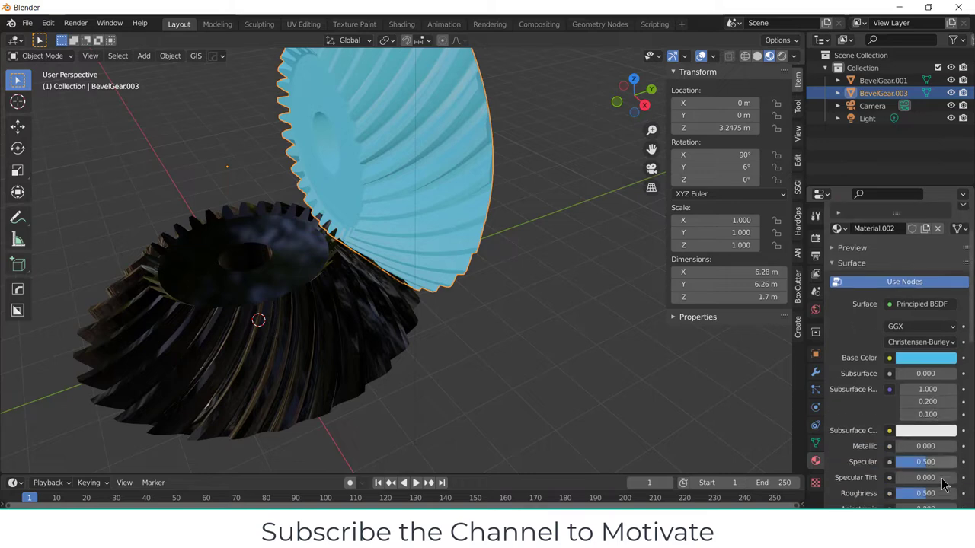
pyautogui.moveTo(914, 447); pyautogui.dragTo(956, 447)
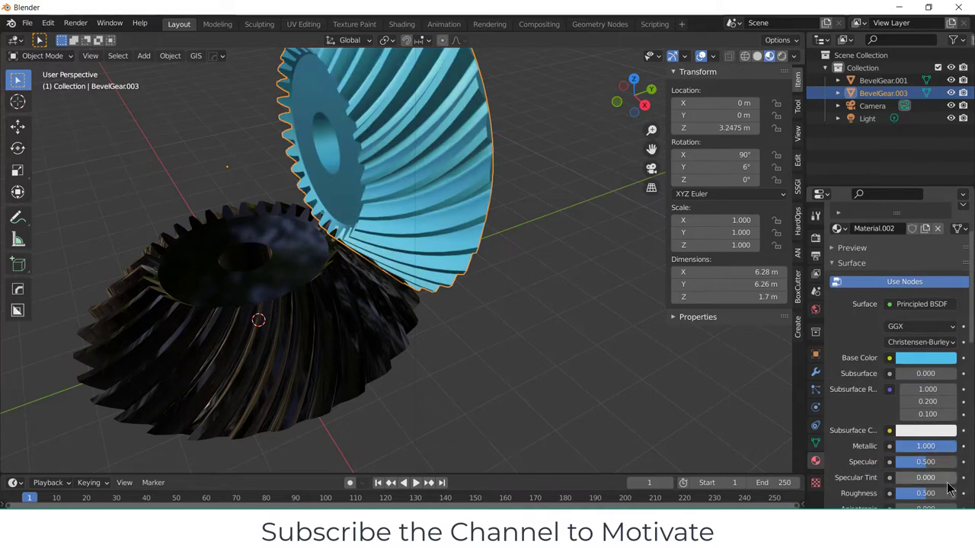
pyautogui.moveTo(926, 493); pyautogui.dragTo(901, 493)
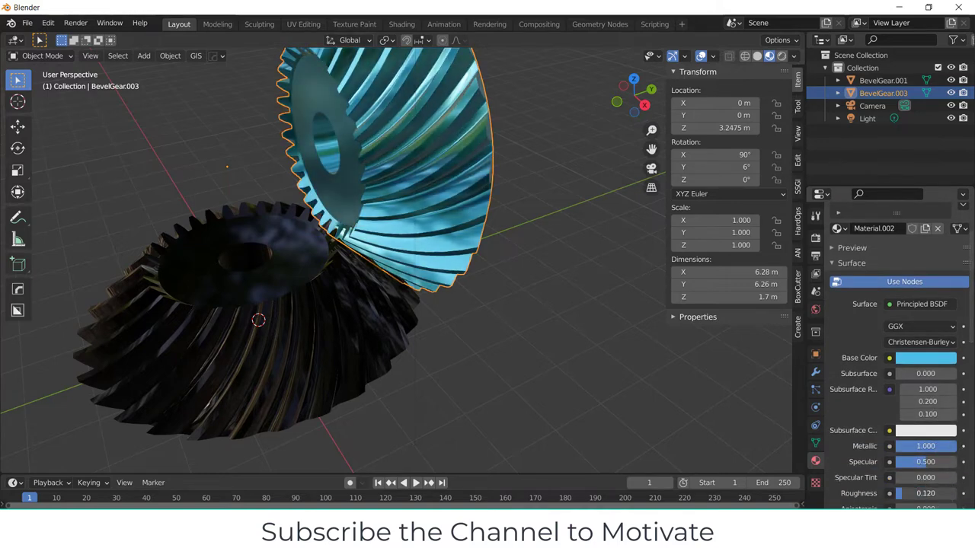
pyautogui.moveTo(426, 305); pyautogui.dragTo(465, 318, button='middle')
pyautogui.scroll(-2, 370, 324)
pyautogui.scroll(-2, 370, 324)
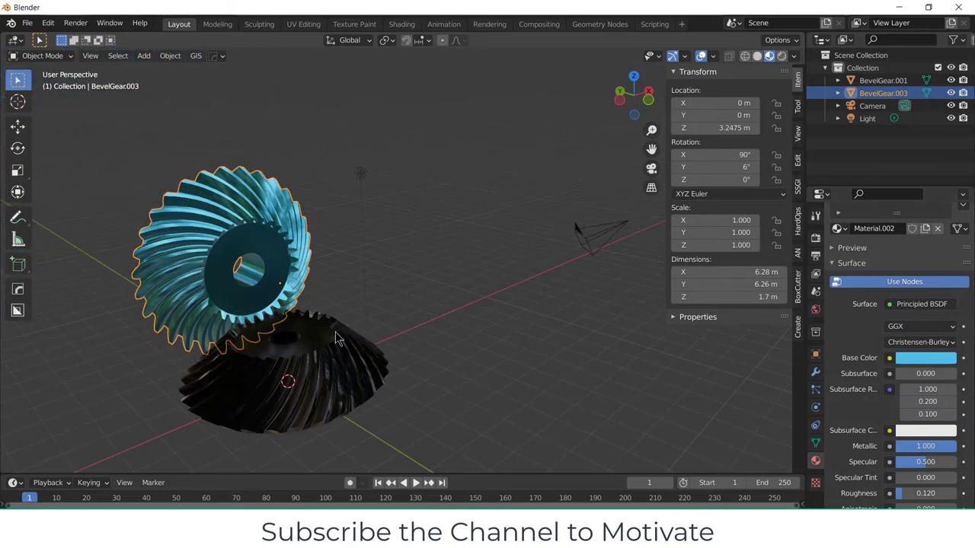
# Reframe the view on both gears, drag the timeline border higher, and select the black gear
pyautogui.click(526, 360)
pyautogui.moveTo(254, 330)
pyautogui.mouseDown(button='middle')
pyautogui.moveTo(252, 342)
pyautogui.moveTo(178, 239)
pyautogui.moveTo(147, 313)
pyautogui.mouseUp(button='middle')
pyautogui.scroll(3, 252, 342)
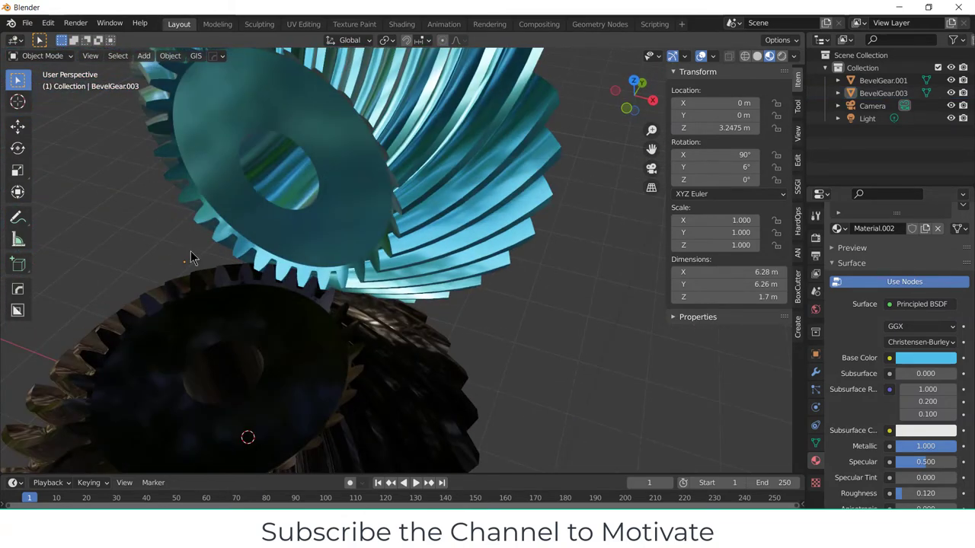
pyautogui.scroll(-2, 192, 257)
pyautogui.scroll(-2, 192, 258)
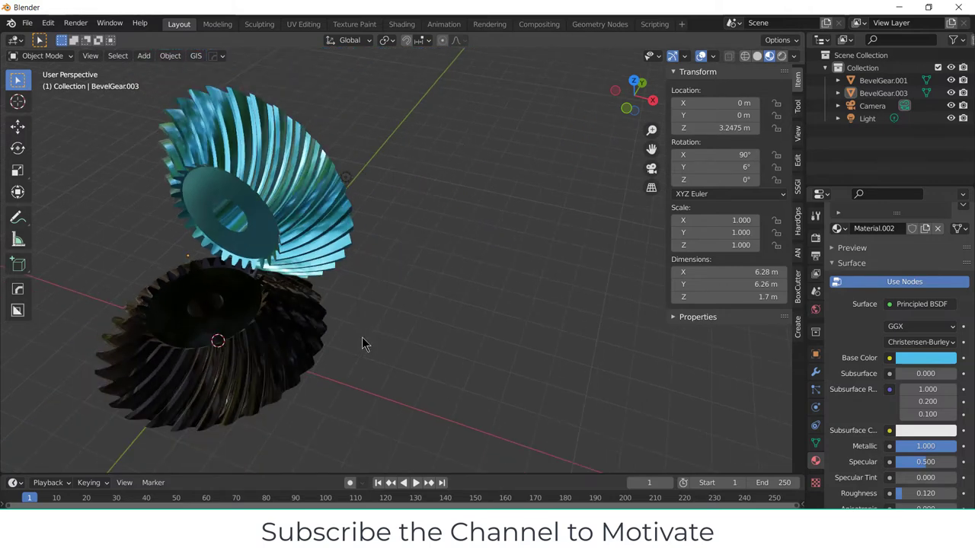
pyautogui.keyDown('shift'); pyautogui.moveTo(362, 343); pyautogui.dragTo(590, 236, button='middle'); pyautogui.keyUp('shift')
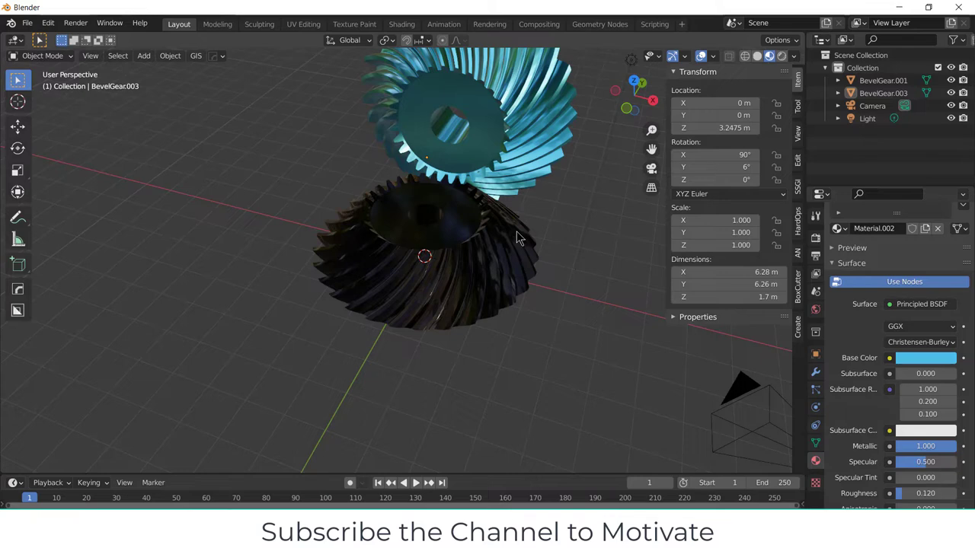
pyautogui.keyDown('shift'); pyautogui.moveTo(516, 236); pyautogui.dragTo(438, 293, button='middle'); pyautogui.keyUp('shift')
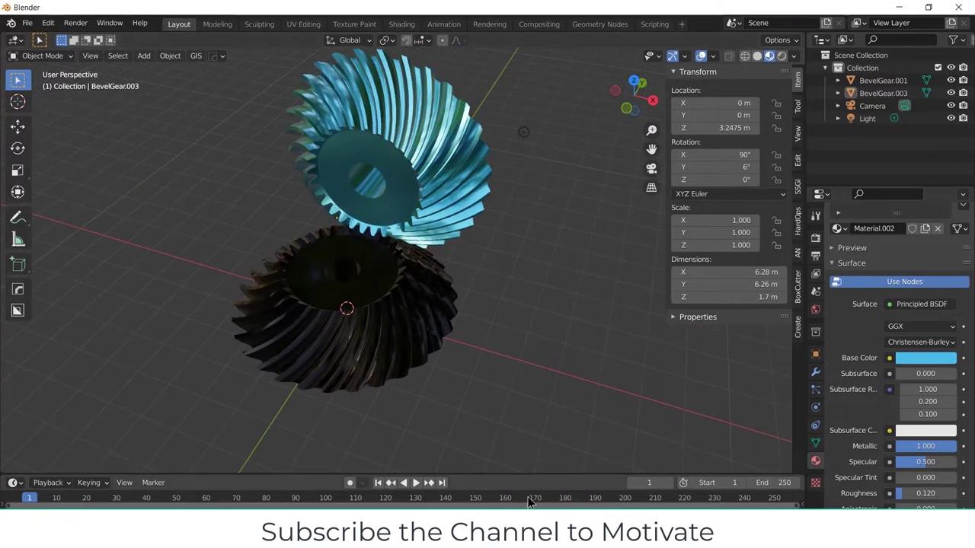
pyautogui.moveTo(515, 474)
pyautogui.mouseDown()
pyautogui.moveTo(509, 403)
pyautogui.moveTo(510, 439)
pyautogui.mouseUp()
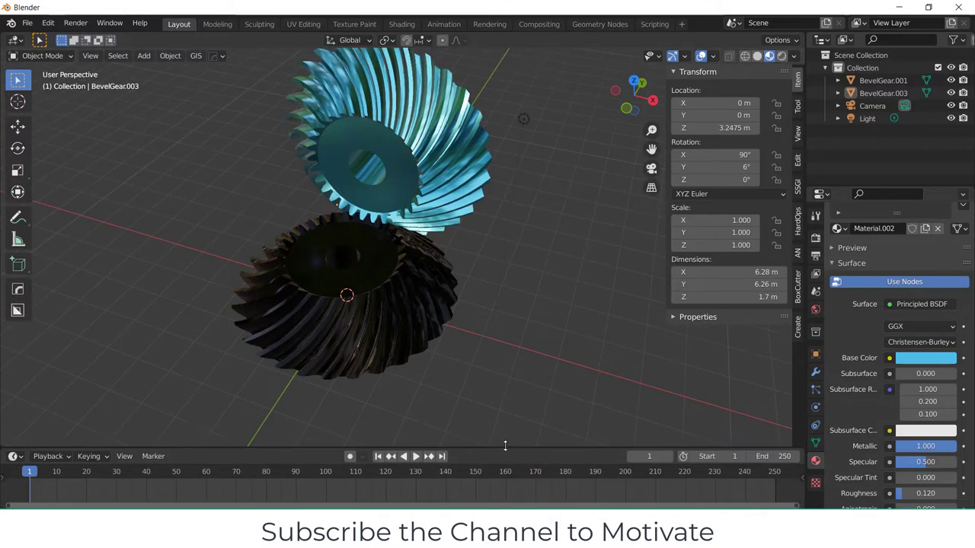
pyautogui.click(390, 274)
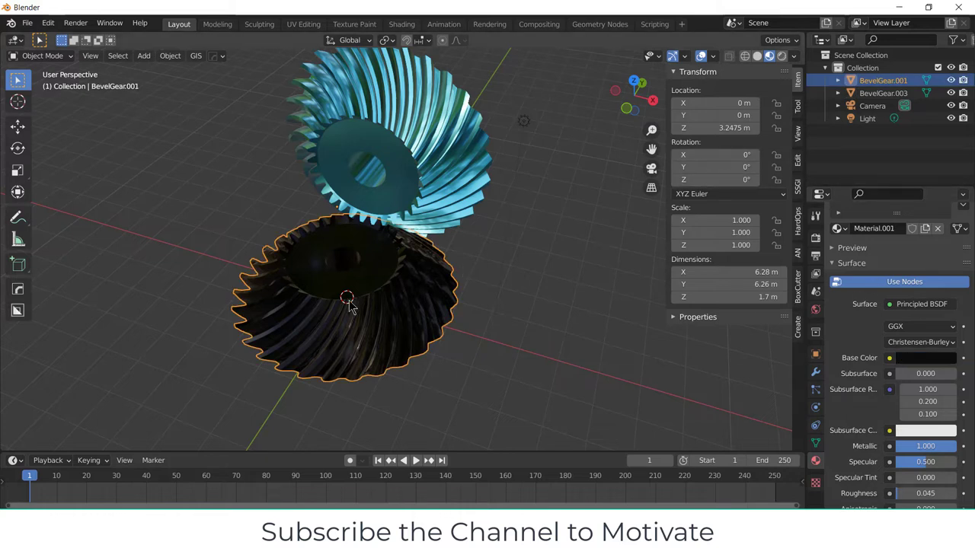
# Copy the black gear's Rotation Z as a new driver, then select the blue gear
pyautogui.rightClick(728, 180)
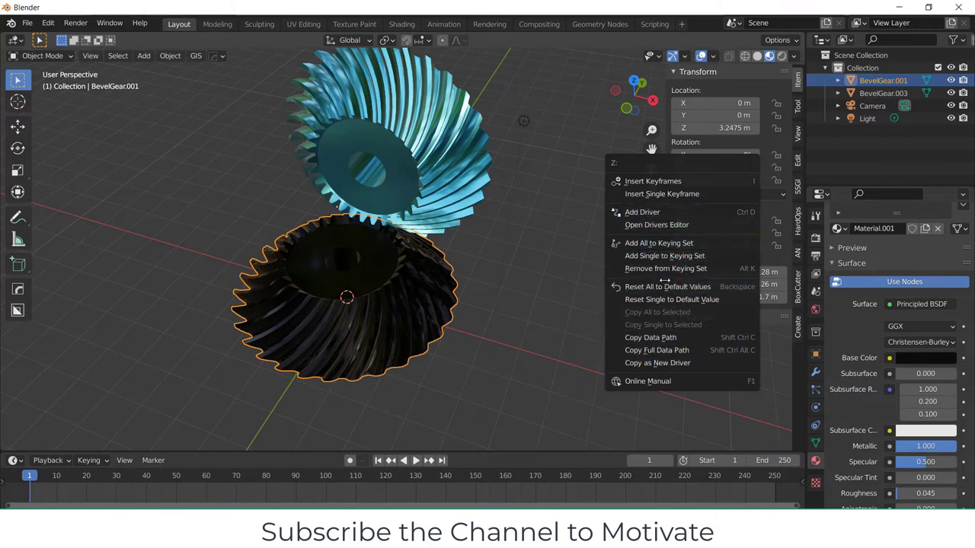
pyautogui.click(671, 364)
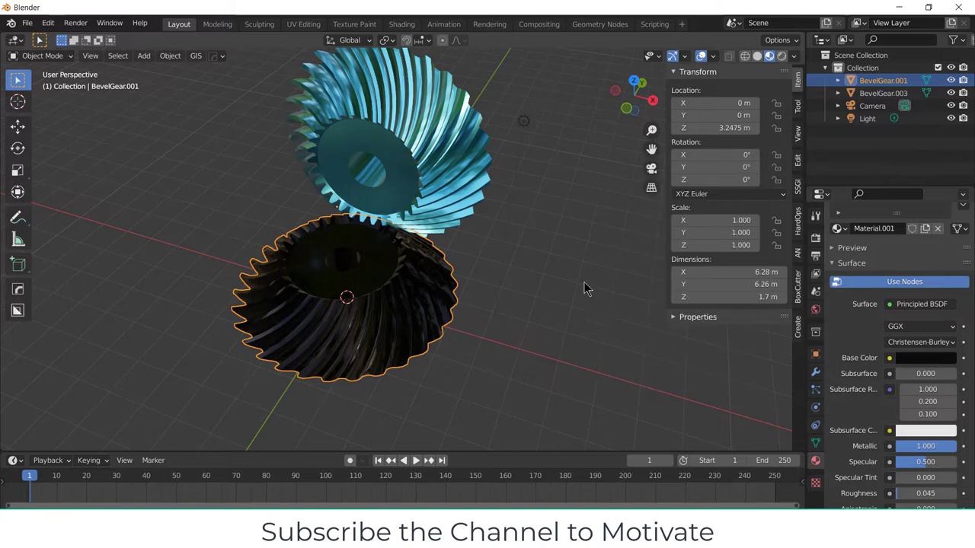
pyautogui.click(460, 169)
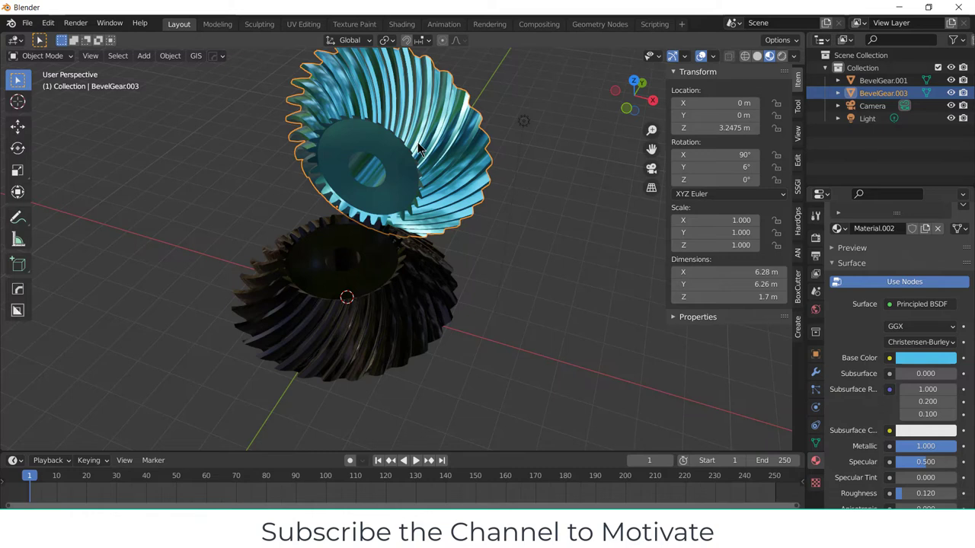
# Apply the blue gear's rotation so every rotation axis reads 0°
pyautogui.hotkey('ctrl', 'a')
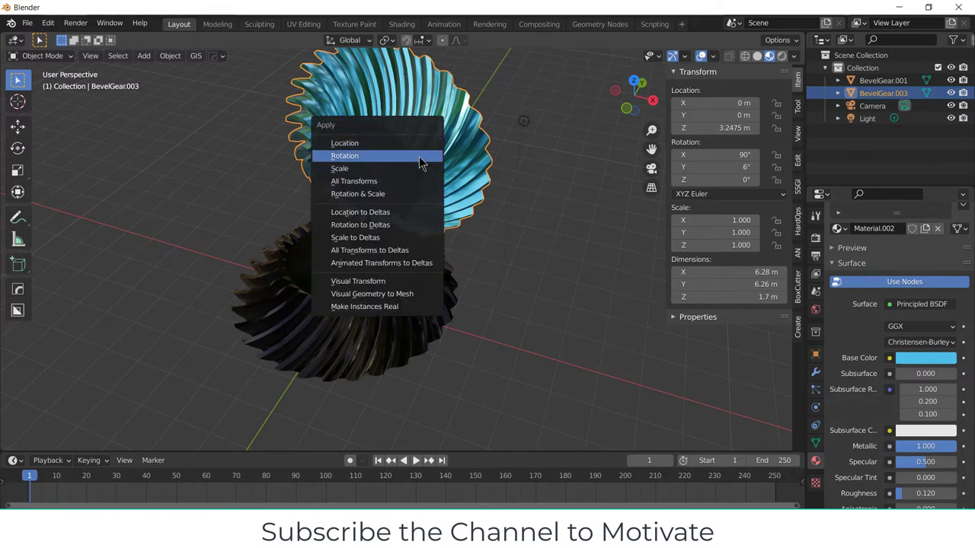
pyautogui.click(421, 158)
pyautogui.click(573, 255)
pyautogui.click(442, 132)
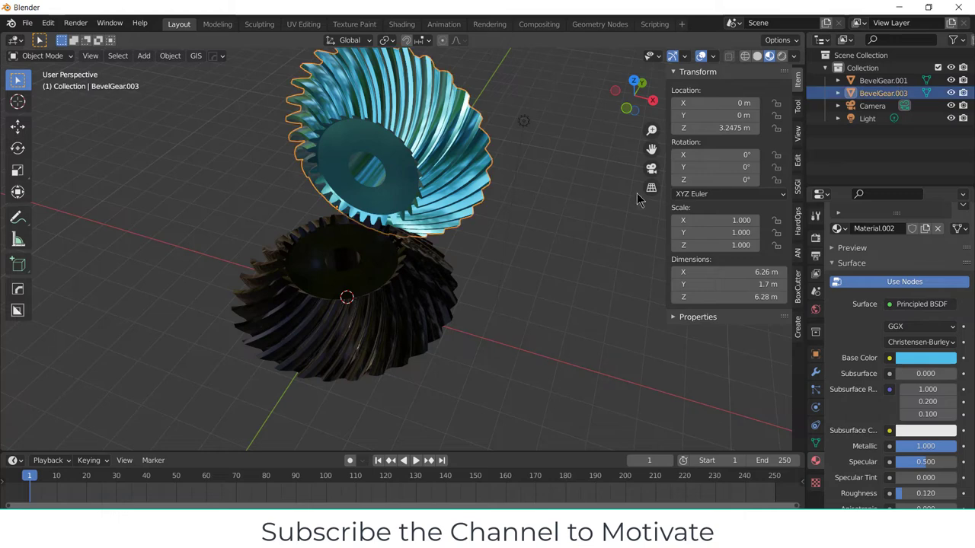
pyautogui.moveTo(709, 167); pyautogui.dragTo(742, 167)
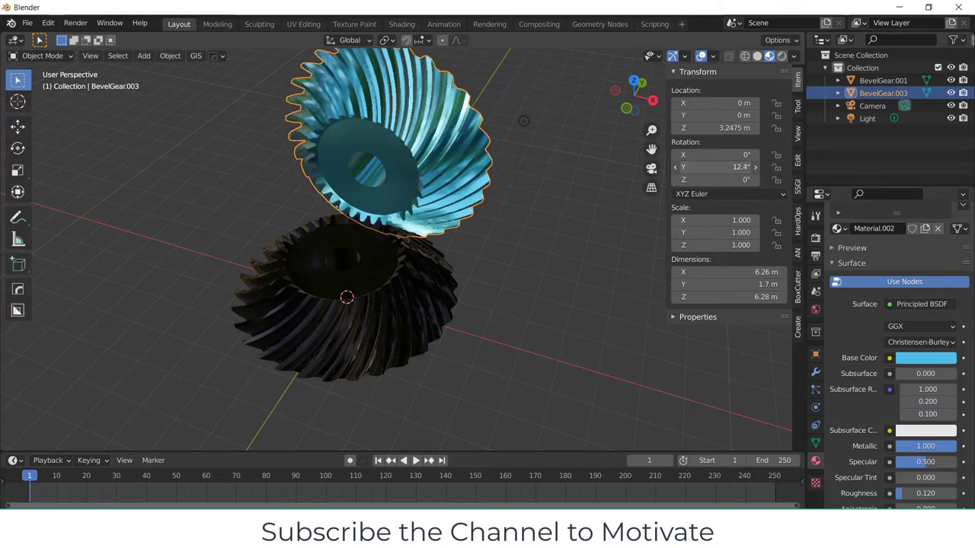
pyautogui.click(713, 167)
pyautogui.write('0')
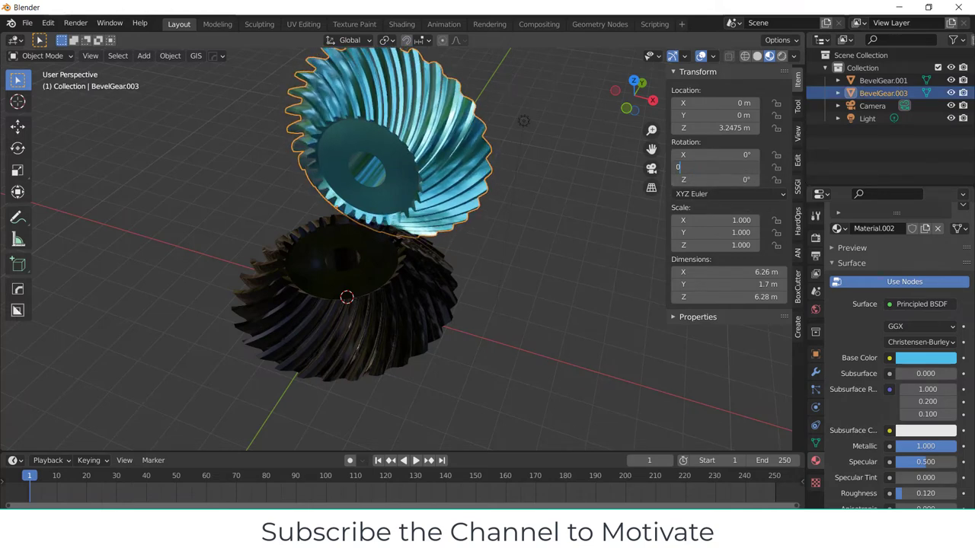
pyautogui.press('Return')
# Inspect the meshing teeth by trial-turning the blue gear about Y, then undo the turn
pyautogui.moveTo(366, 221)
pyautogui.mouseDown(button='middle')
pyautogui.moveTo(379, 190)
pyautogui.moveTo(444, 216)
pyautogui.mouseUp(button='middle')
pyautogui.scroll(5, 379, 218)
pyautogui.scroll(-2, 379, 218)
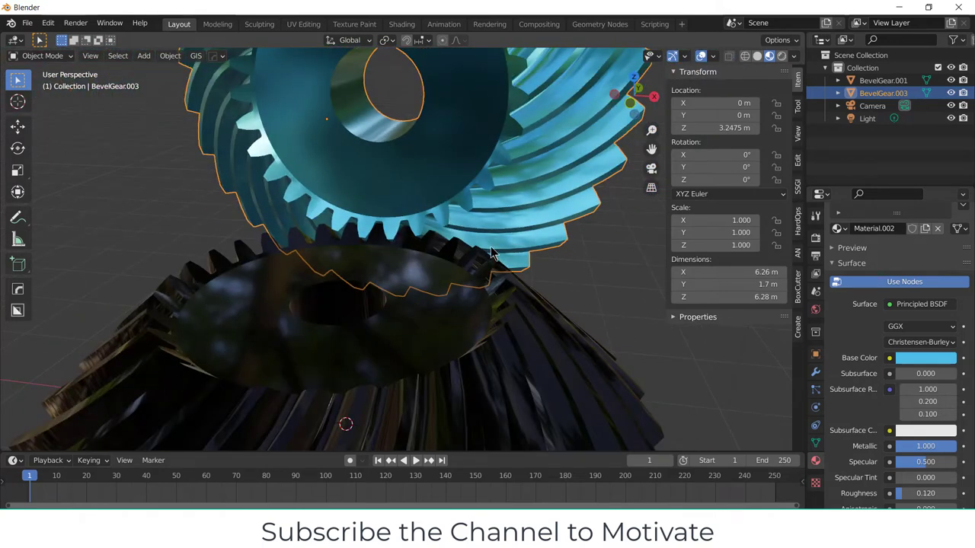
pyautogui.scroll(-3, 492, 254)
pyautogui.moveTo(491, 254)
pyautogui.mouseDown(button='middle')
pyautogui.moveTo(533, 228)
pyautogui.moveTo(579, 221)
pyautogui.mouseUp(button='middle')
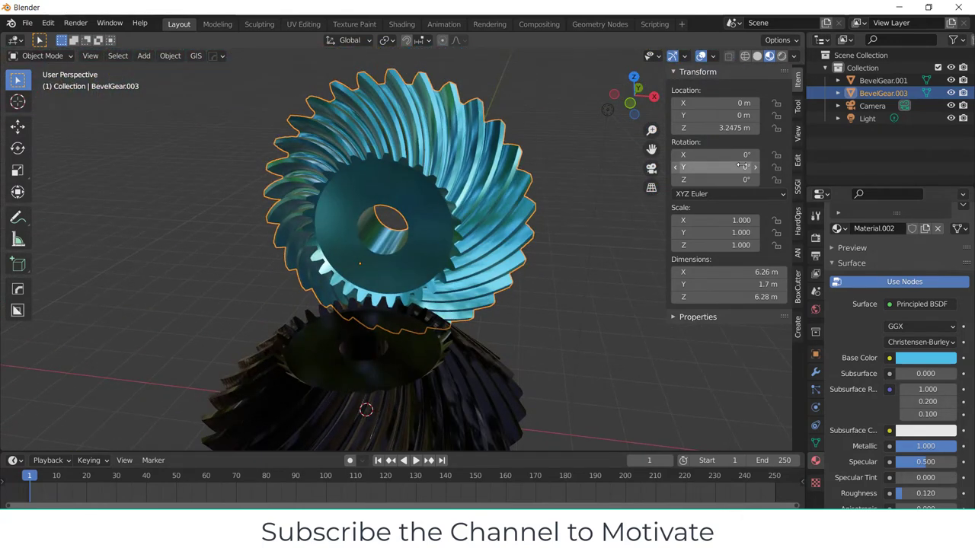
pyautogui.moveTo(743, 166); pyautogui.dragTo(723, 166)
pyautogui.hotkey('ctrl', 'z')
# Paste the copied driver onto the blue gear's Rotation Y, then select the black gear
pyautogui.rightClick(722, 166)
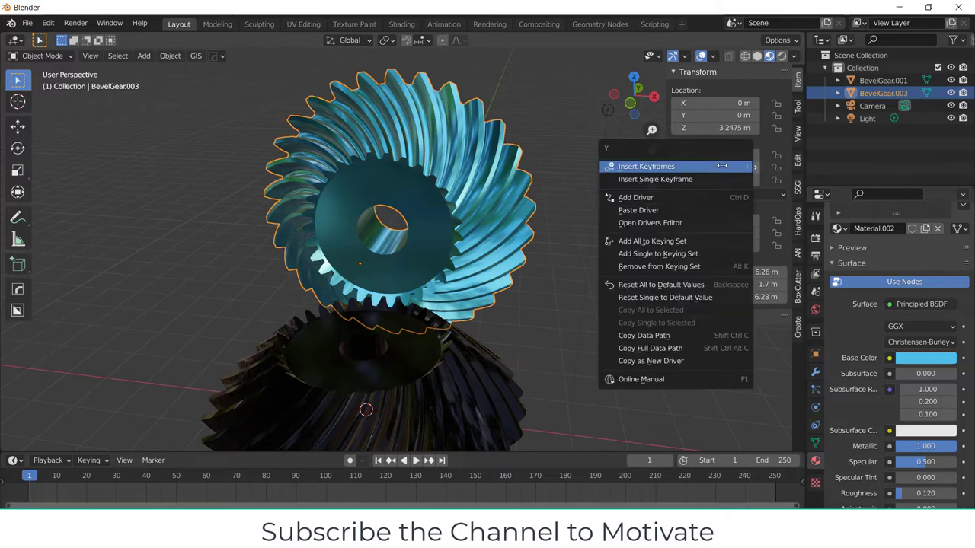
pyautogui.click(712, 208)
pyautogui.scroll(-3, 550, 391)
pyautogui.click(509, 390)
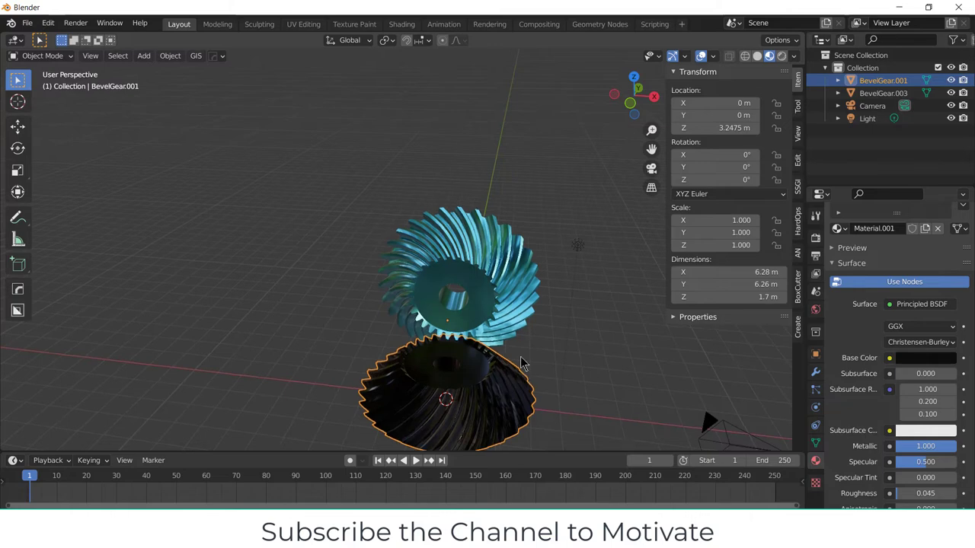
pyautogui.moveTo(522, 363); pyautogui.dragTo(581, 238, button='middle')
pyautogui.moveTo(720, 180)
pyautogui.mouseDown()
pyautogui.moveTo(762, 180)
pyautogui.moveTo(720, 180)
pyautogui.mouseUp()
pyautogui.scroll(3, 398, 216)
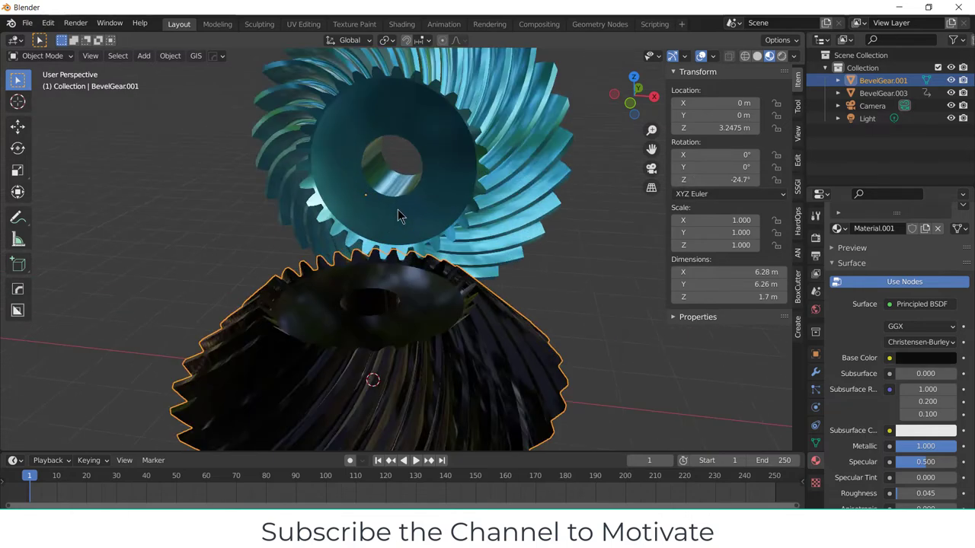
pyautogui.moveTo(397, 215); pyautogui.dragTo(533, 229, button='middle')
pyautogui.scroll(5, 533, 228)
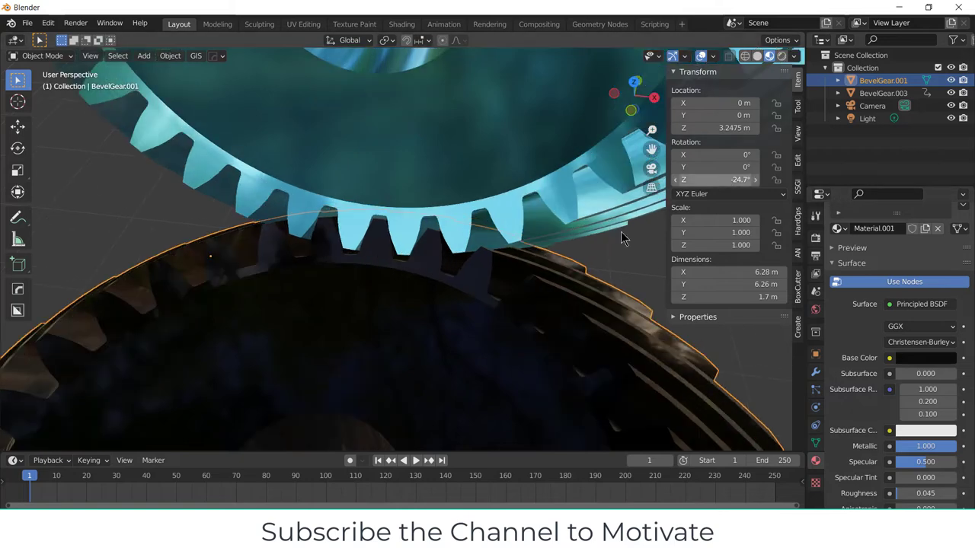
pyautogui.moveTo(622, 237); pyautogui.dragTo(453, 265, button='middle')
pyautogui.scroll(2, 452, 265)
pyautogui.moveTo(720, 180)
pyautogui.mouseDown()
pyautogui.moveTo(770, 180)
pyautogui.moveTo(731, 180)
pyautogui.moveTo(743, 180)
pyautogui.mouseUp()
pyautogui.click(716, 180)
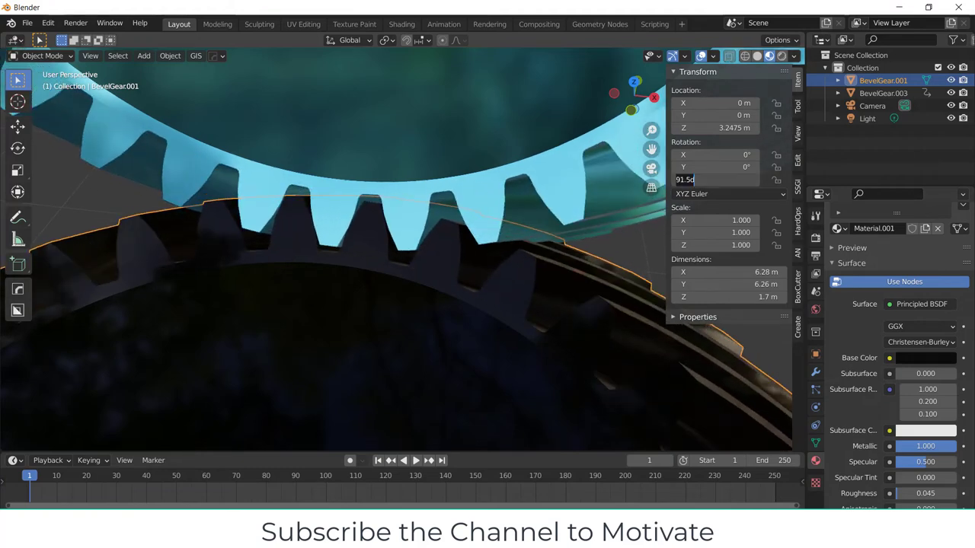
pyautogui.write('0')
pyautogui.press('Return')
pyautogui.scroll(-2, 420, 272)
pyautogui.scroll(-5, 420, 272)
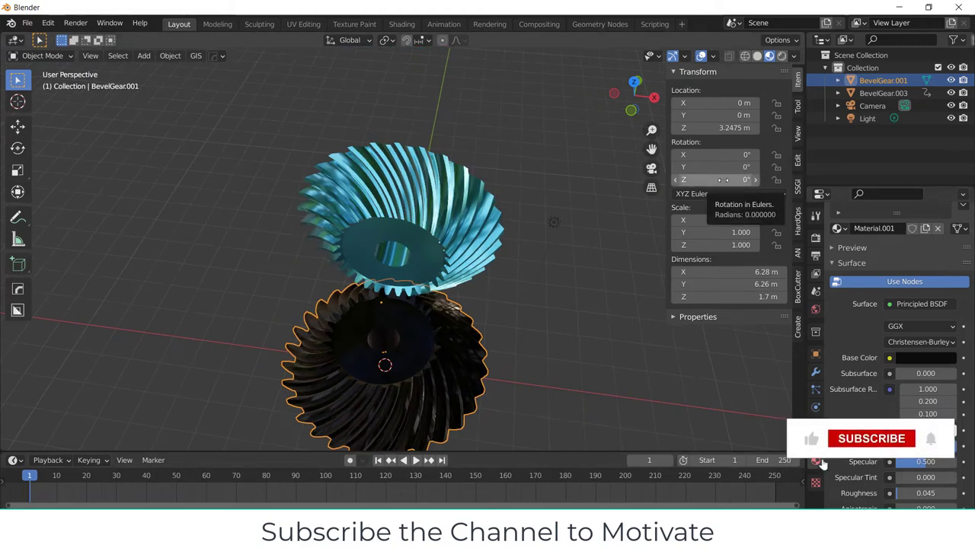
# Keyframe the black gear's rotation at frame 1 and at Z 360° on frame 120, ending the scene there
pyautogui.press('i')
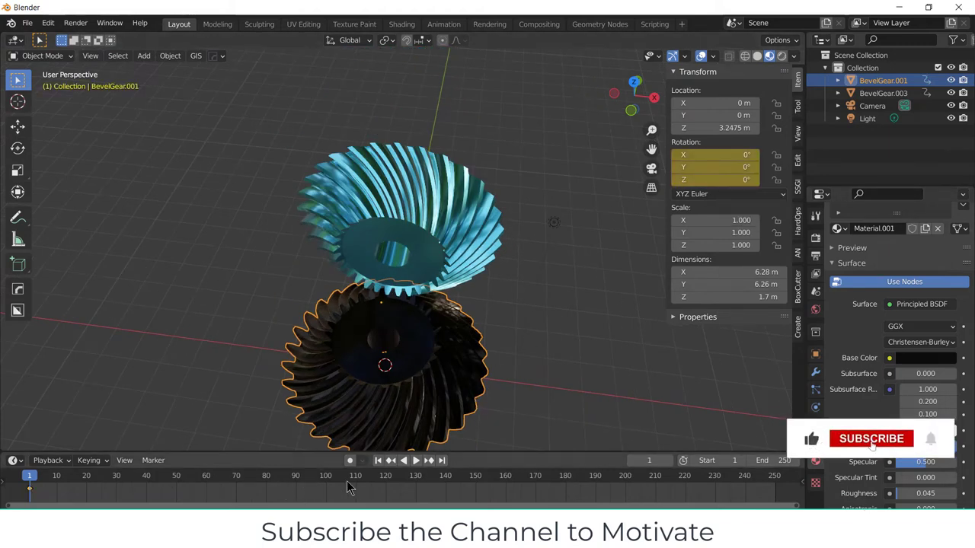
pyautogui.click(386, 479)
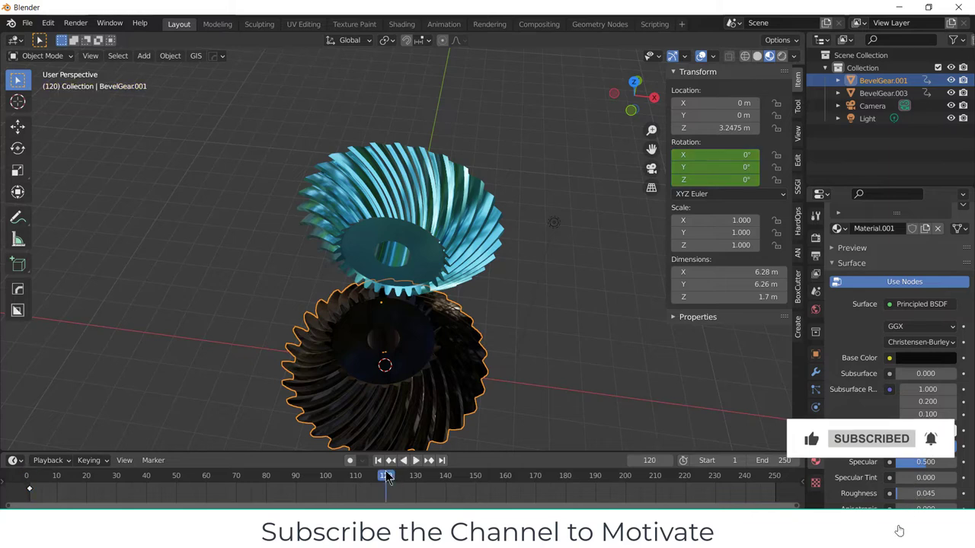
pyautogui.click(744, 179)
pyautogui.write('360')
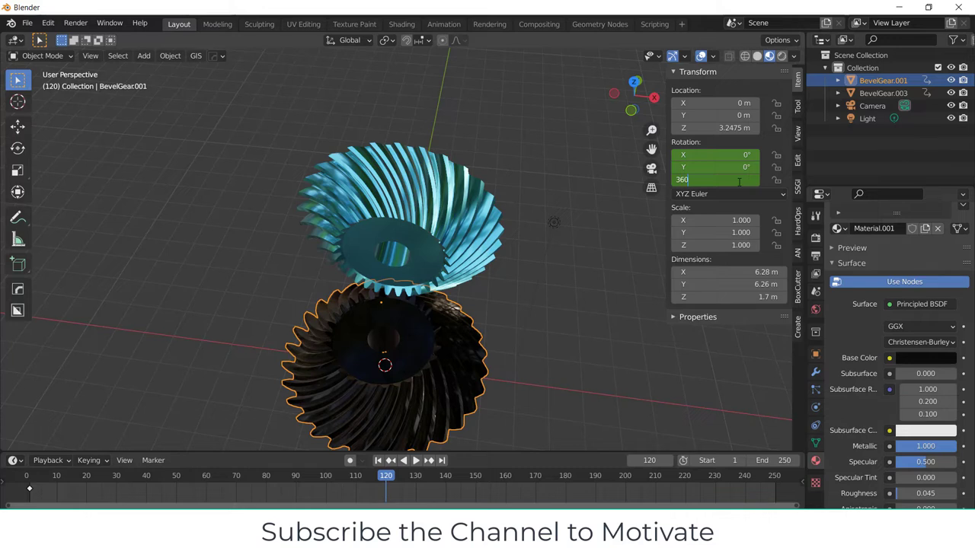
pyautogui.press('Return')
pyautogui.press('i')
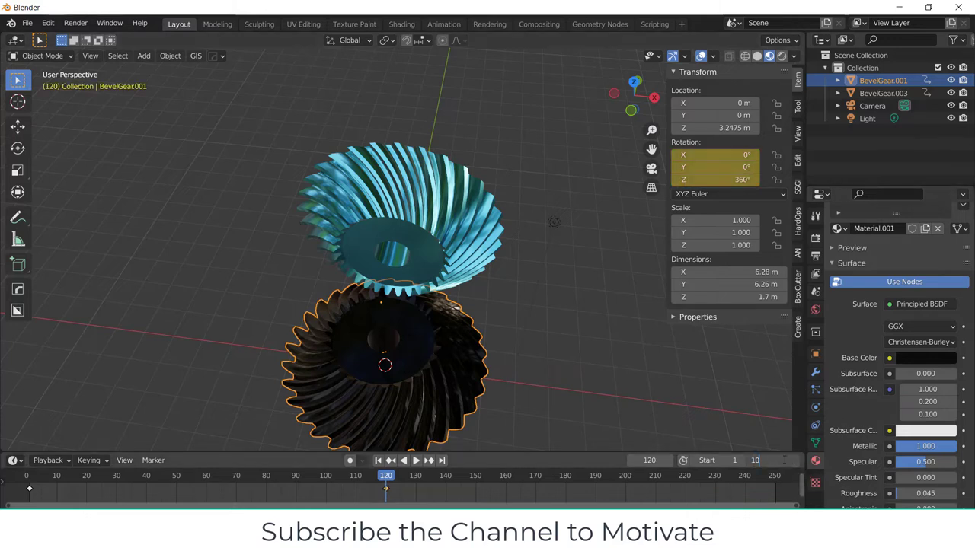
pyautogui.press('Return')
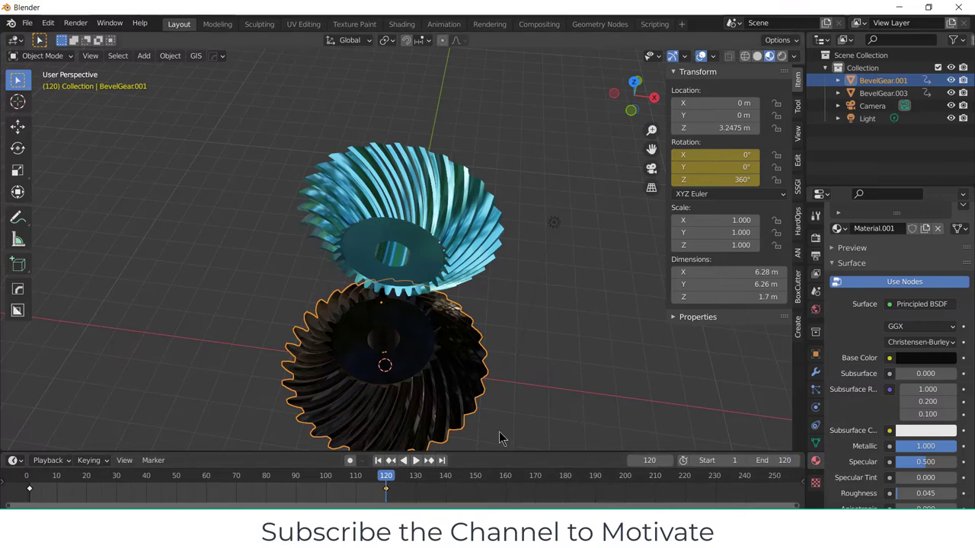
# Rewind to frame 1 and play the animation, orbiting to watch the gears spin
pyautogui.moveTo(534, 332); pyautogui.dragTo(494, 301, button='middle')
pyautogui.moveTo(491, 336)
pyautogui.mouseDown(button='middle')
pyautogui.moveTo(442, 298)
pyautogui.moveTo(403, 311)
pyautogui.mouseUp(button='middle')
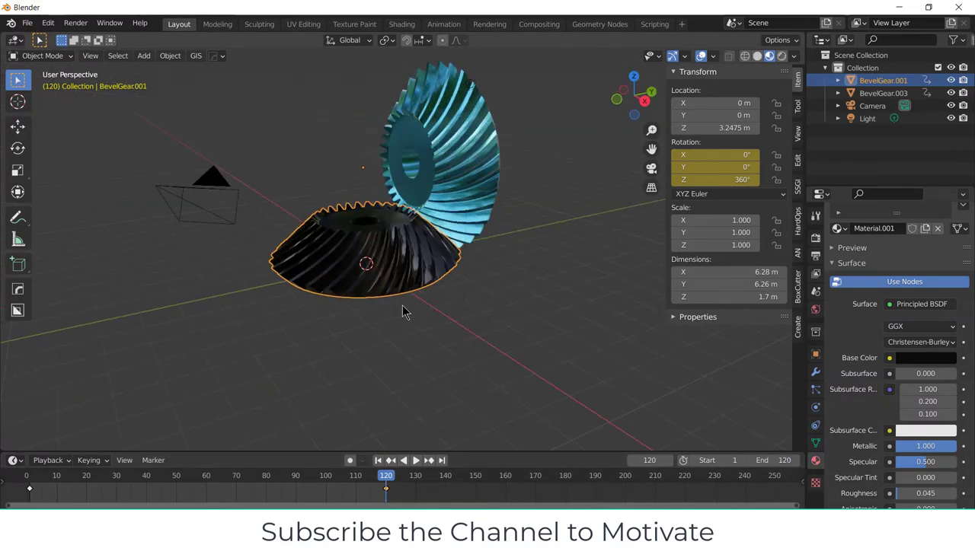
pyautogui.click(379, 460)
pyautogui.click(415, 460)
pyautogui.moveTo(438, 381)
pyautogui.mouseDown(button='middle')
pyautogui.moveTo(457, 315)
pyautogui.moveTo(419, 208)
pyautogui.moveTo(505, 239)
pyautogui.mouseUp(button='middle')
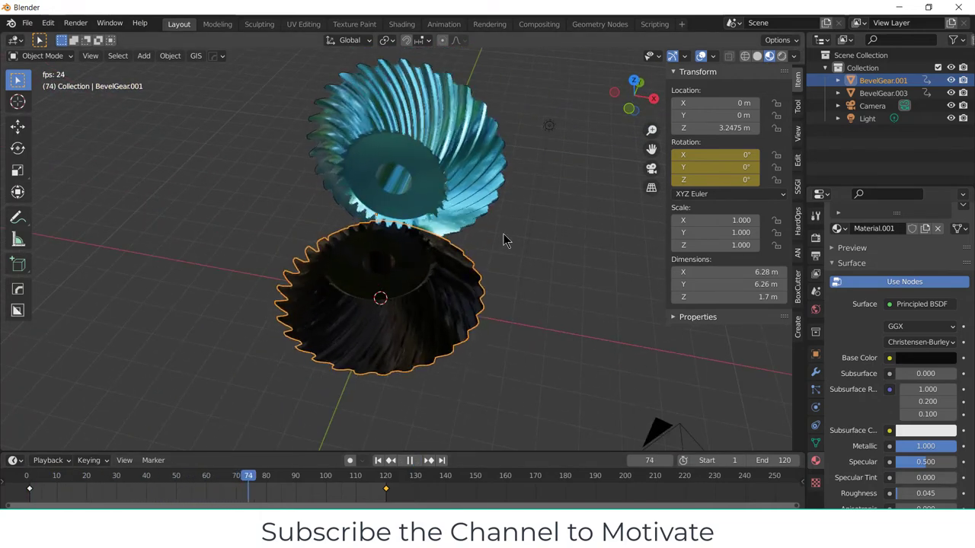
# Stop playback, select the camera and look through it with Numpad 0
pyautogui.press('space')
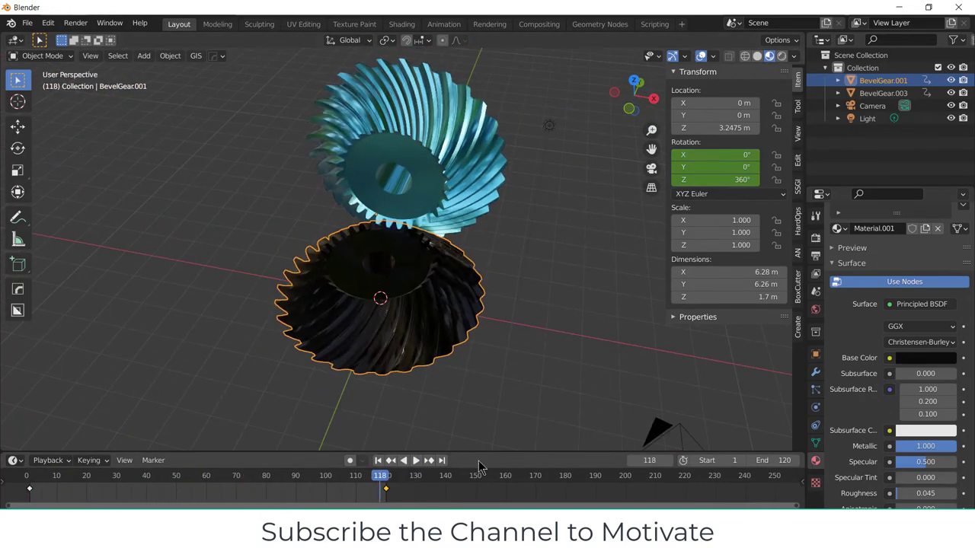
pyautogui.scroll(-3, 570, 355)
pyautogui.moveTo(569, 355); pyautogui.dragTo(616, 405, button='middle')
pyautogui.click(634, 418)
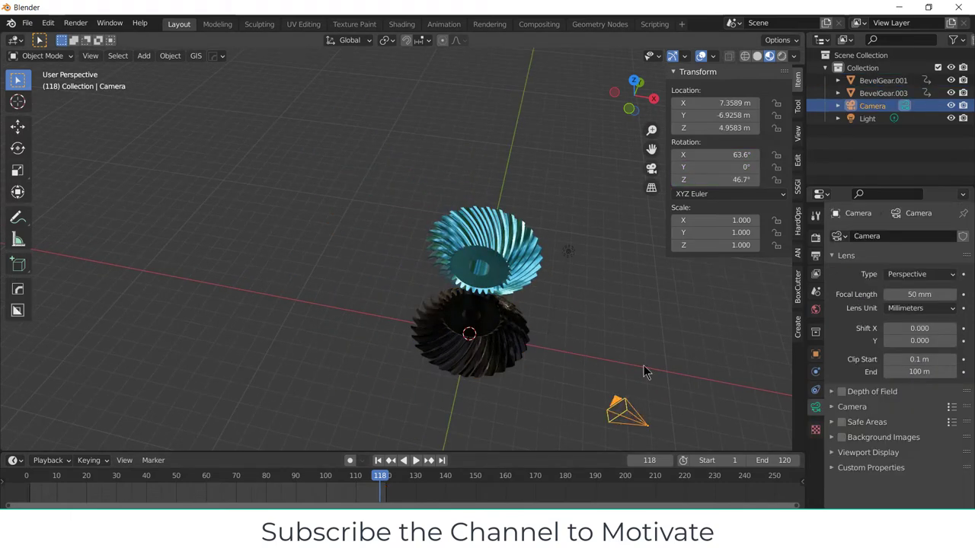
pyautogui.press('KP_0')
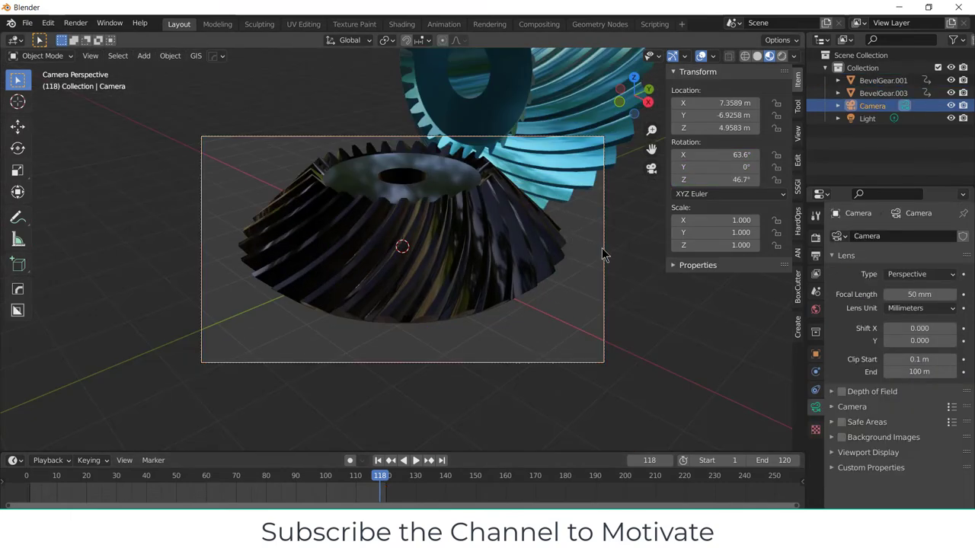
# Enable Camera to View in the sidebar and orbit and zoom until both gears are framed
pyautogui.click(798, 134)
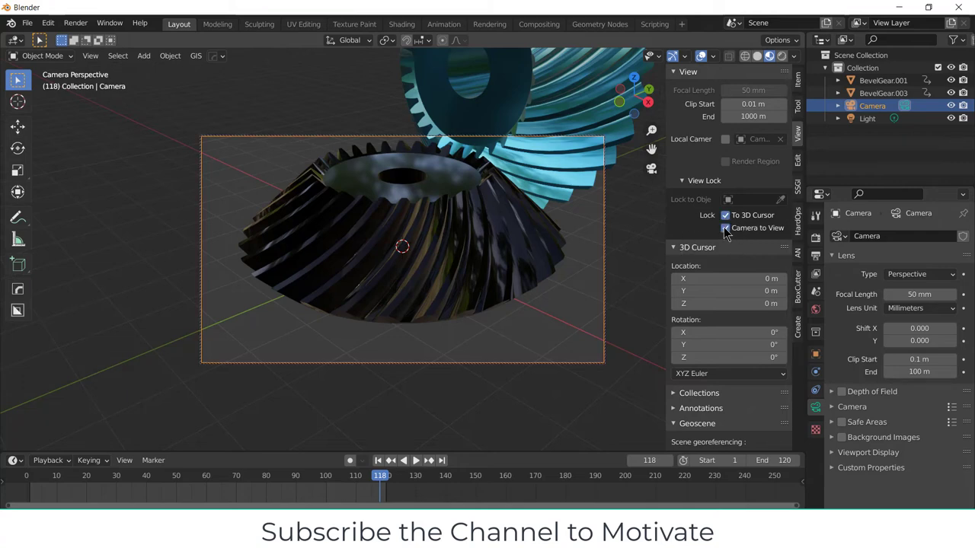
pyautogui.scroll(-3, 408, 240)
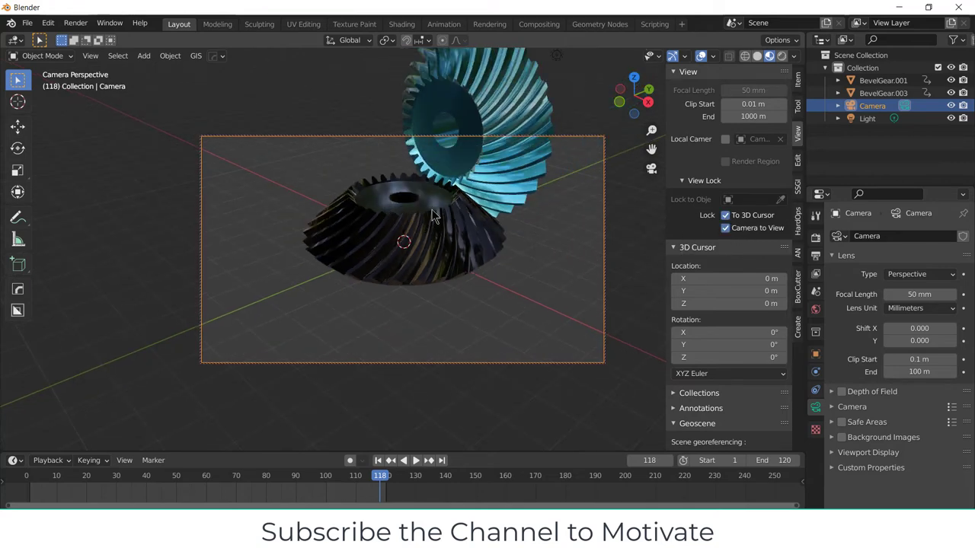
pyautogui.moveTo(432, 216)
pyautogui.mouseDown(button='middle')
pyautogui.moveTo(366, 277)
pyautogui.moveTo(448, 244)
pyautogui.mouseUp(button='middle')
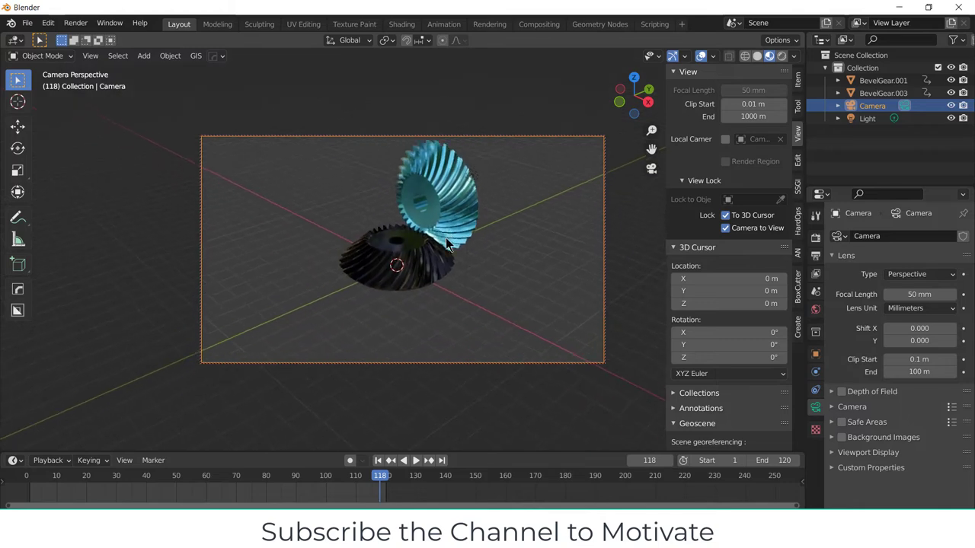
pyautogui.scroll(2, 447, 245)
pyautogui.scroll(2, 446, 252)
pyautogui.scroll(1, 446, 259)
pyautogui.scroll(2, 444, 267)
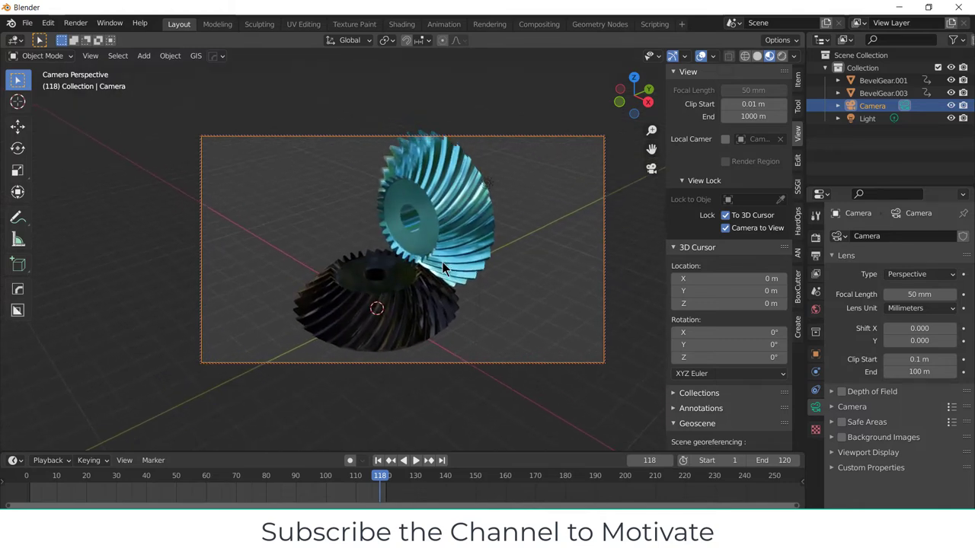
pyautogui.scroll(-1, 444, 268)
pyautogui.scroll(-1, 442, 270)
pyautogui.scroll(-1, 438, 271)
pyautogui.scroll(-2, 436, 273)
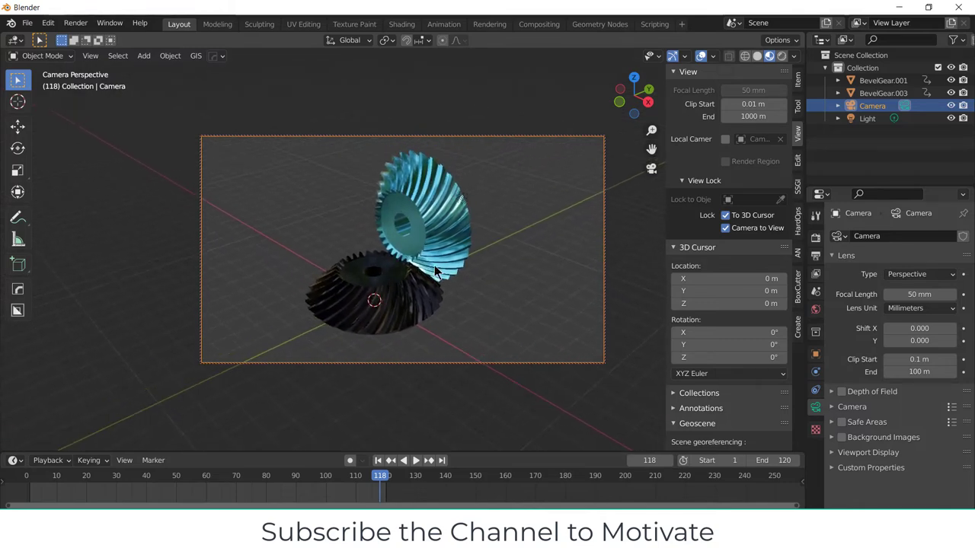
pyautogui.scroll(-1, 436, 272)
pyautogui.scroll(-1, 487, 229)
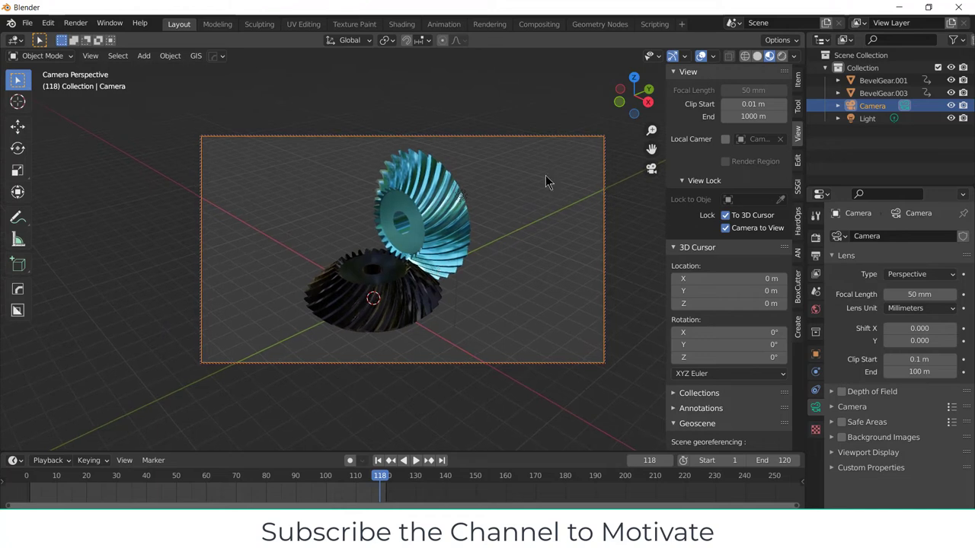
pyautogui.click(816, 256)
pyautogui.click(928, 251)
pyautogui.write('1080')
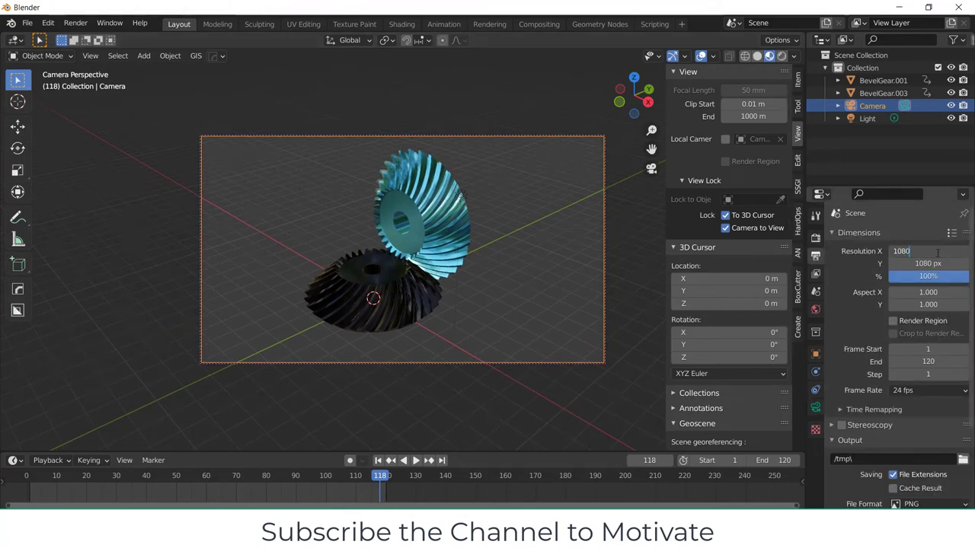
# Set the resolution width to 1080 px for a 1080 × 1080 render and move the camera closer to the gears
pyautogui.press('Return')
pyautogui.scroll(1, 438, 245)
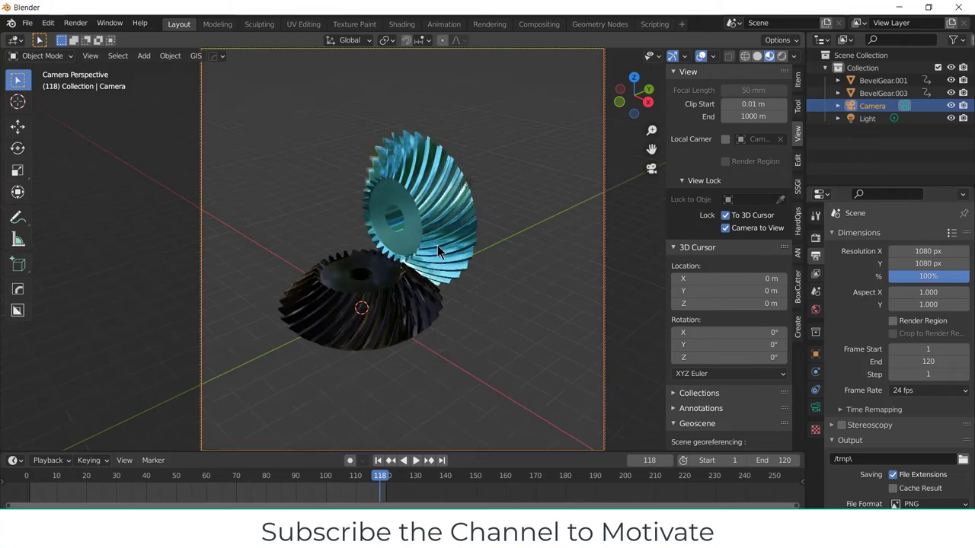
pyautogui.scroll(1, 437, 246)
pyautogui.scroll(1, 438, 245)
pyautogui.moveTo(438, 246)
pyautogui.keyDown('shift'); pyautogui.mouseDown(button='middle')
pyautogui.moveTo(501, 240)
pyautogui.moveTo(501, 254)
pyautogui.mouseUp(button='middle'); pyautogui.keyUp('shift')
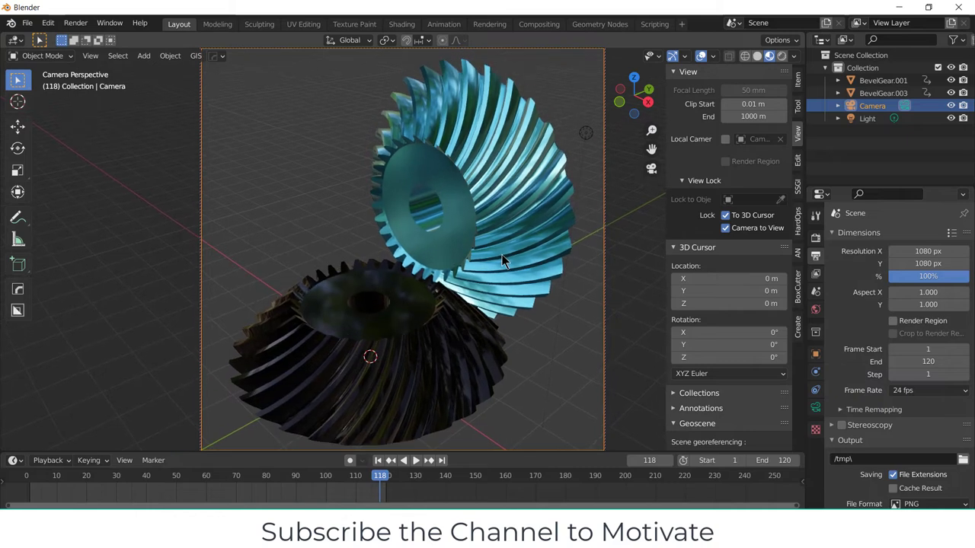
pyautogui.click(816, 275)
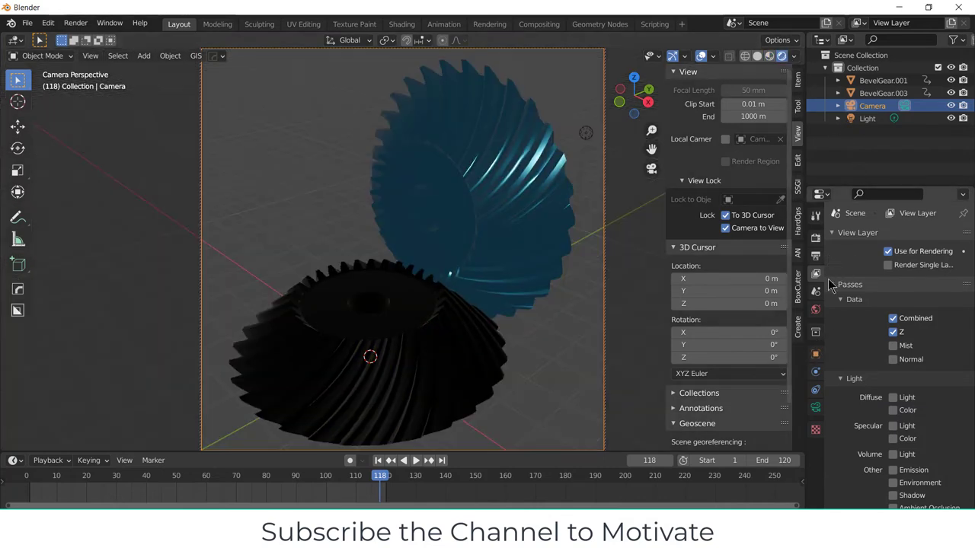
# Raise the World background colour to near-white at strength 1.1 and hide the Light object
pyautogui.click(818, 307)
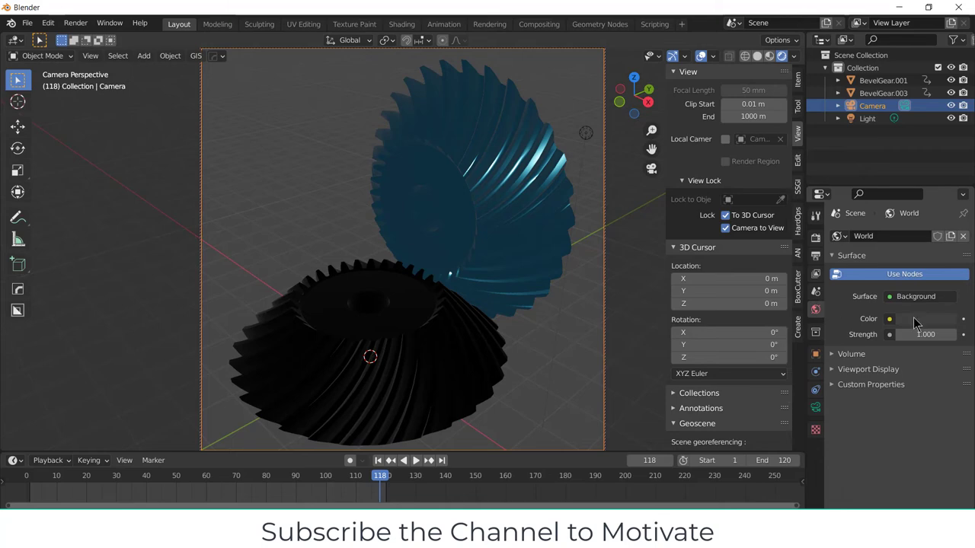
pyautogui.click(914, 320)
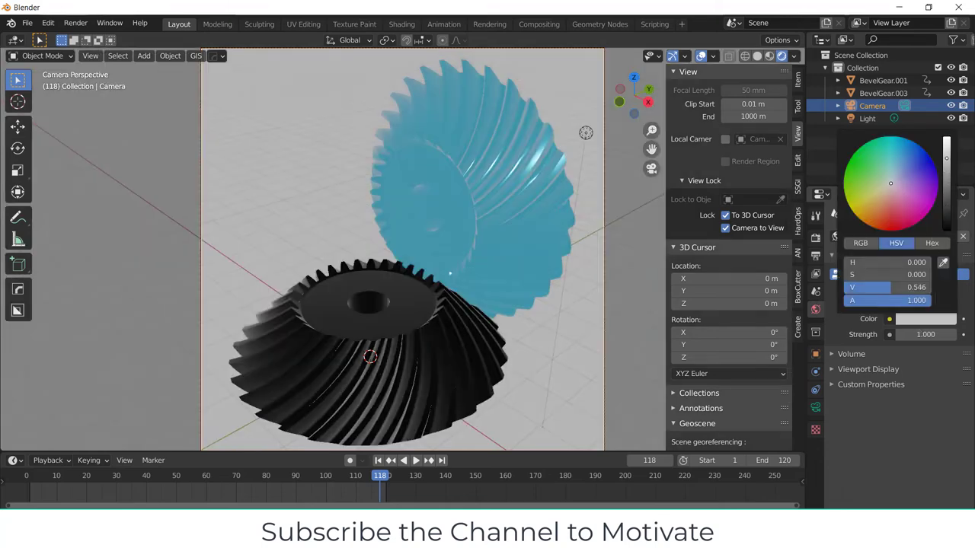
pyautogui.moveTo(944, 198); pyautogui.dragTo(946, 146)
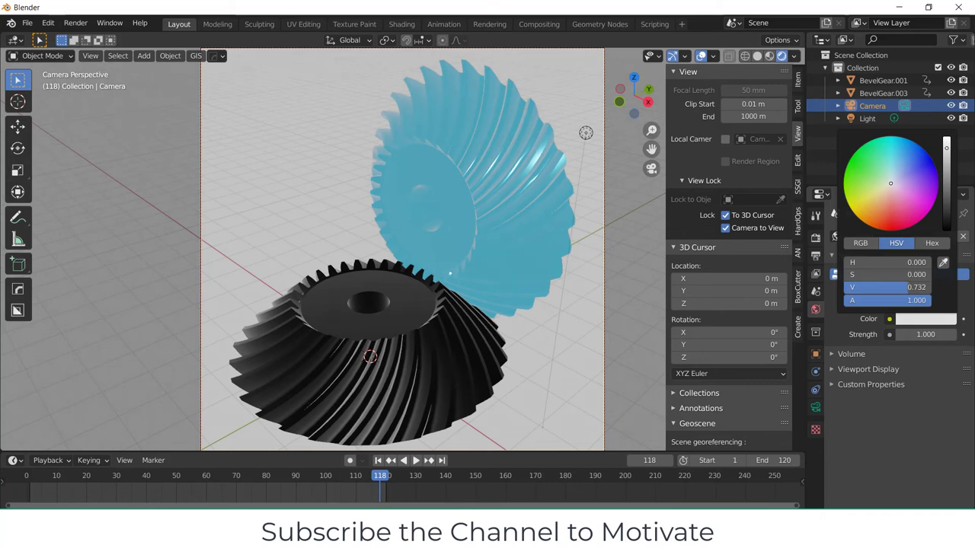
pyautogui.click(868, 118)
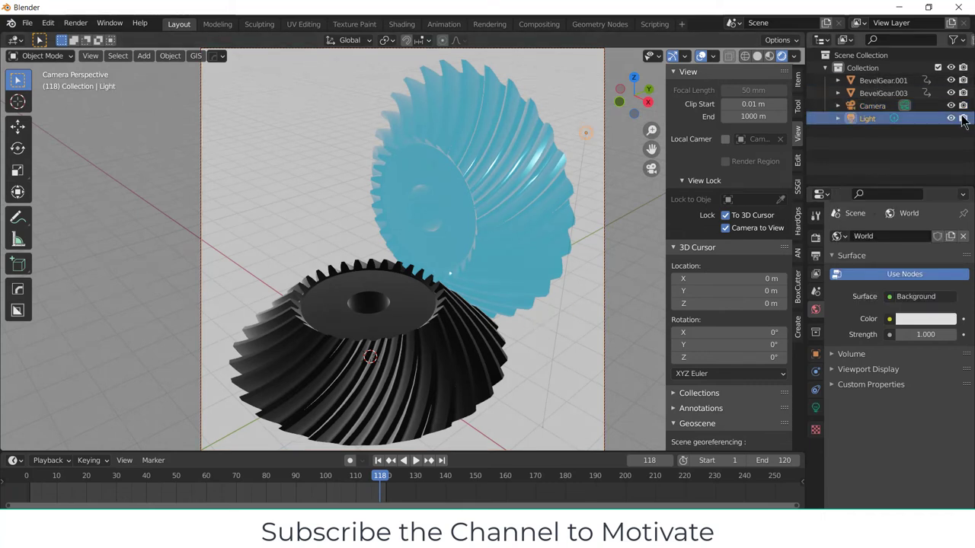
pyautogui.click(951, 119)
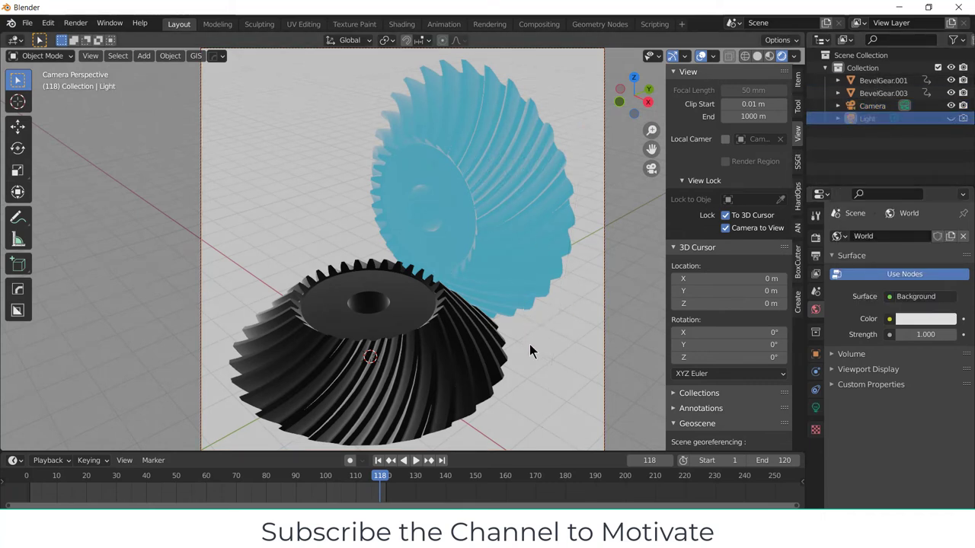
pyautogui.moveTo(353, 259); pyautogui.dragTo(365, 262, button='middle')
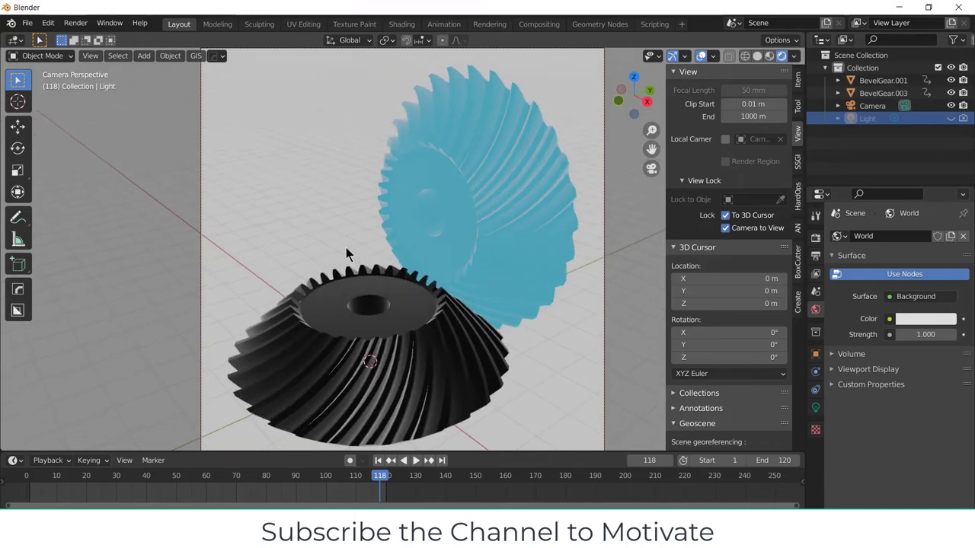
pyautogui.click(926, 320)
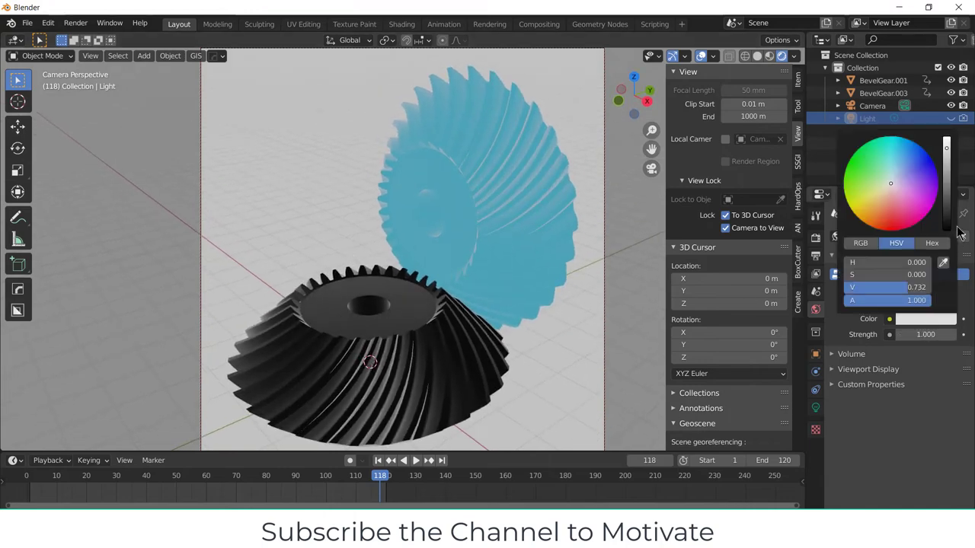
pyautogui.moveTo(891, 287); pyautogui.dragTo(944, 287)
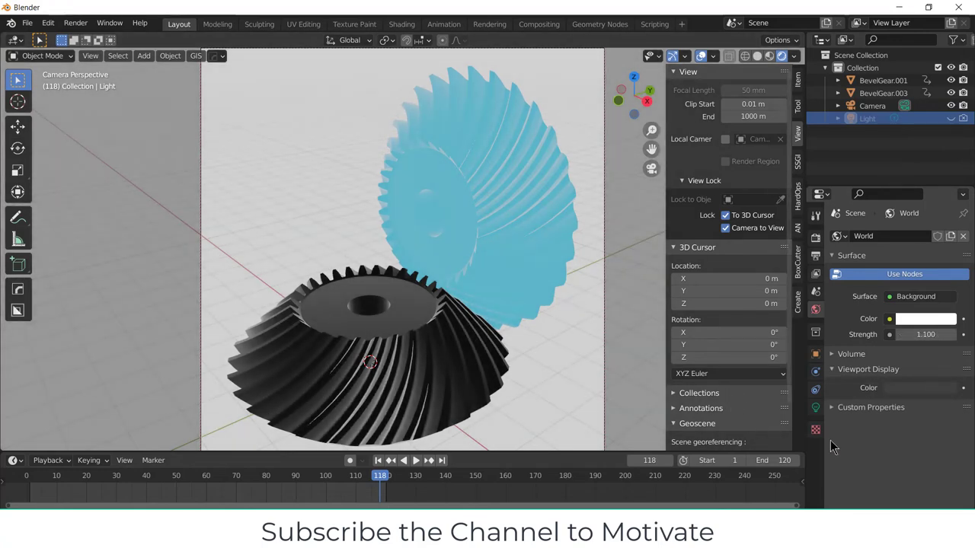
# Render a test still image and close the render window
pyautogui.click(76, 23)
pyautogui.click(80, 38)
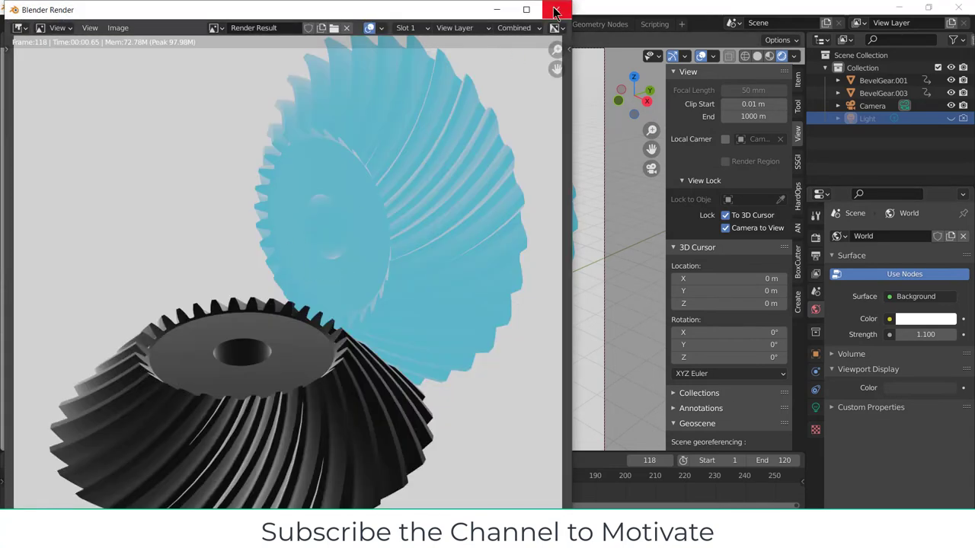
pyautogui.click(556, 9)
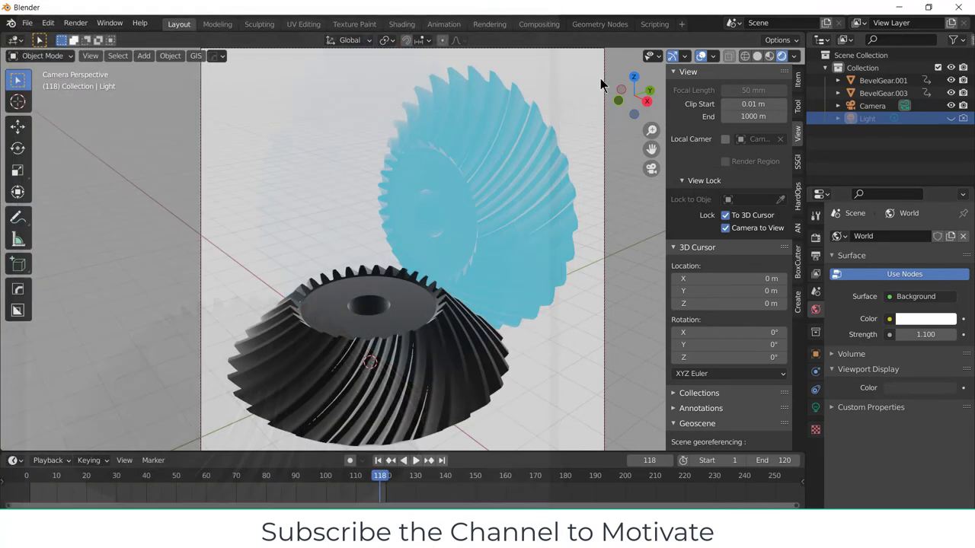
# Switch the render engine to Cycles with GPU Compute as the device
pyautogui.click(816, 238)
pyautogui.click(922, 236)
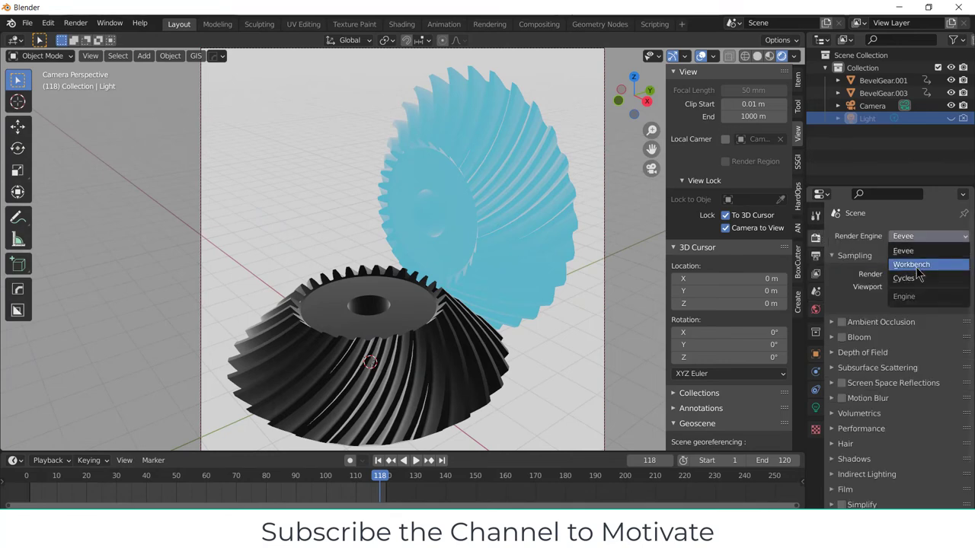
pyautogui.click(923, 277)
pyautogui.click(929, 268)
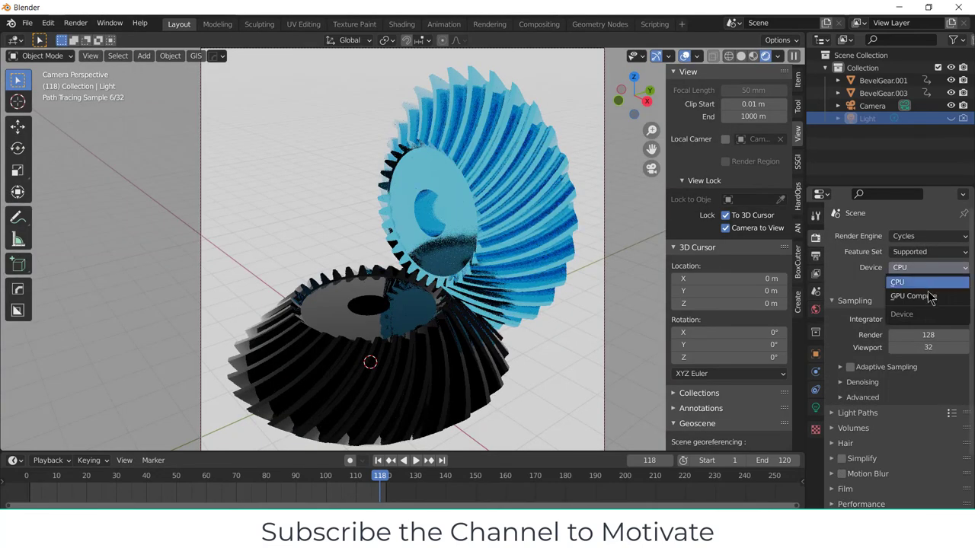
pyautogui.click(931, 297)
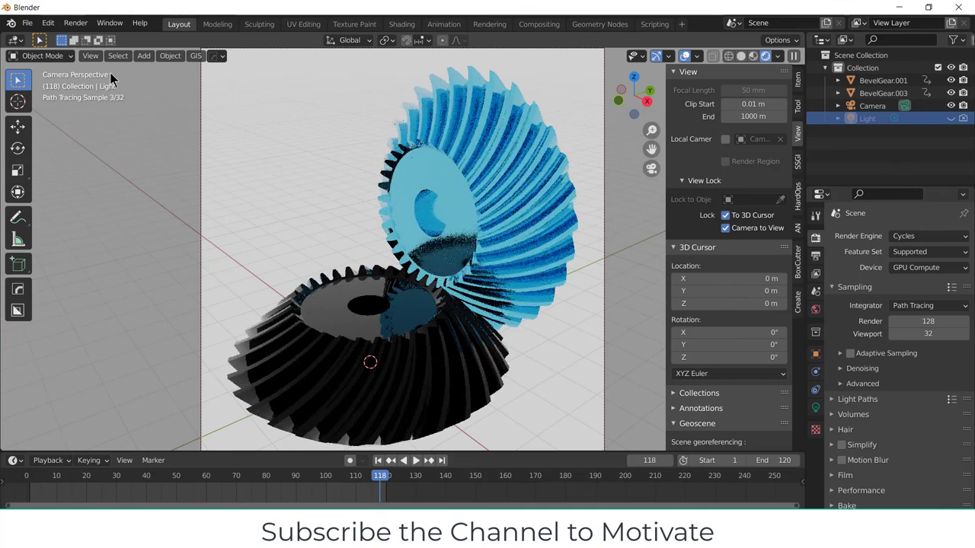
# Render frame 118 as a Cycles still image of the black and blue gears on light grey
pyautogui.click(74, 23)
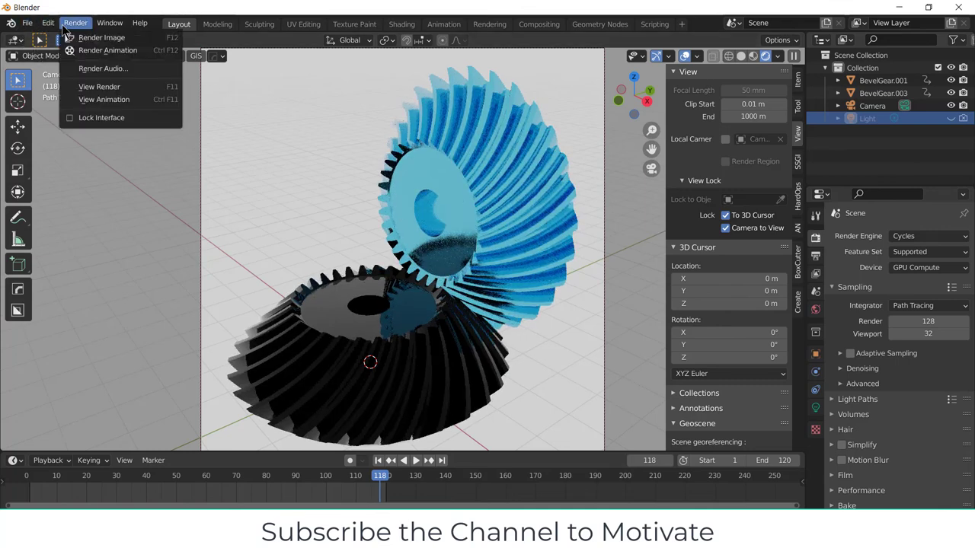
pyautogui.click(72, 38)
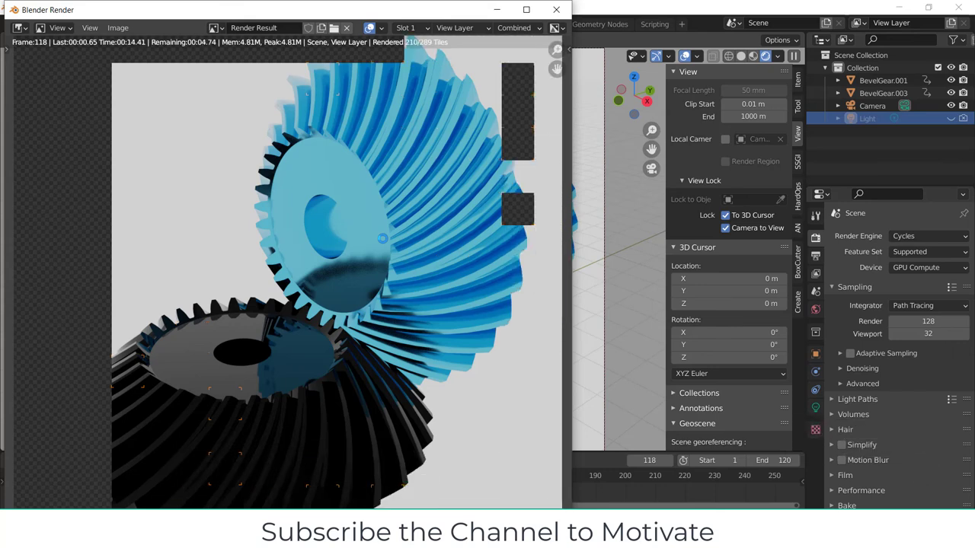
pyautogui.scroll(-1, 435, 152)
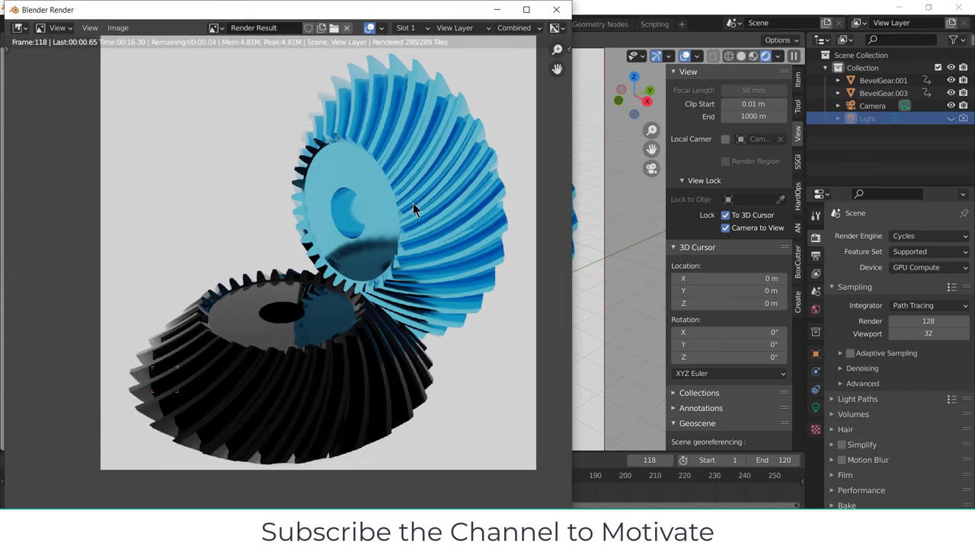